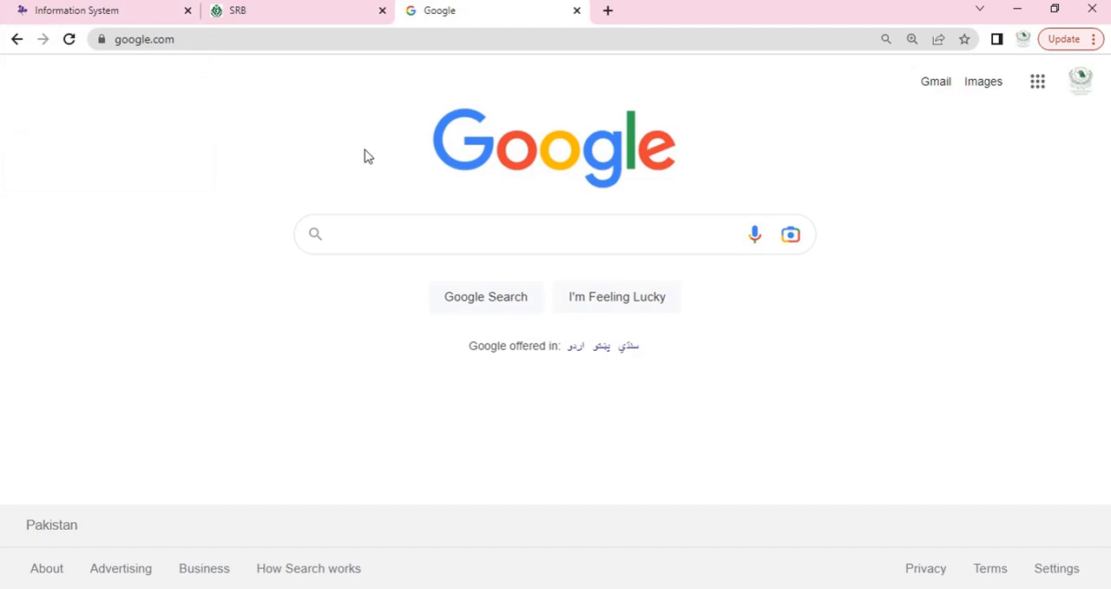
Step: Switch to the Iris portal and open a new sales invoice entry in Sales Tax Invoice Management
{"action": "left_click", "coordinate": [146, 21]}
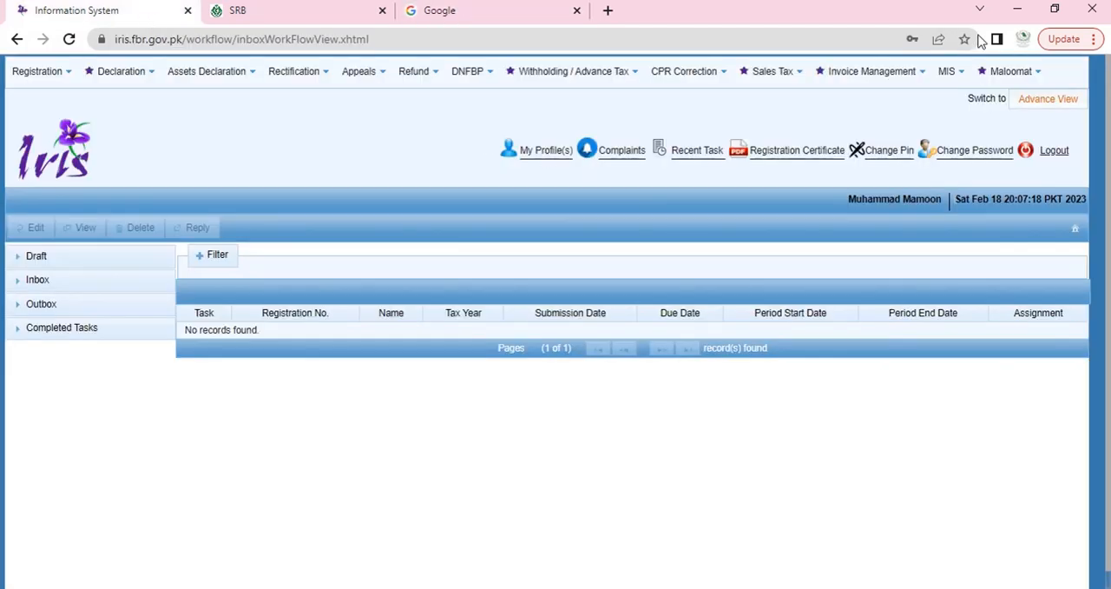
{"action": "left_click", "coordinate": [840, 80]}
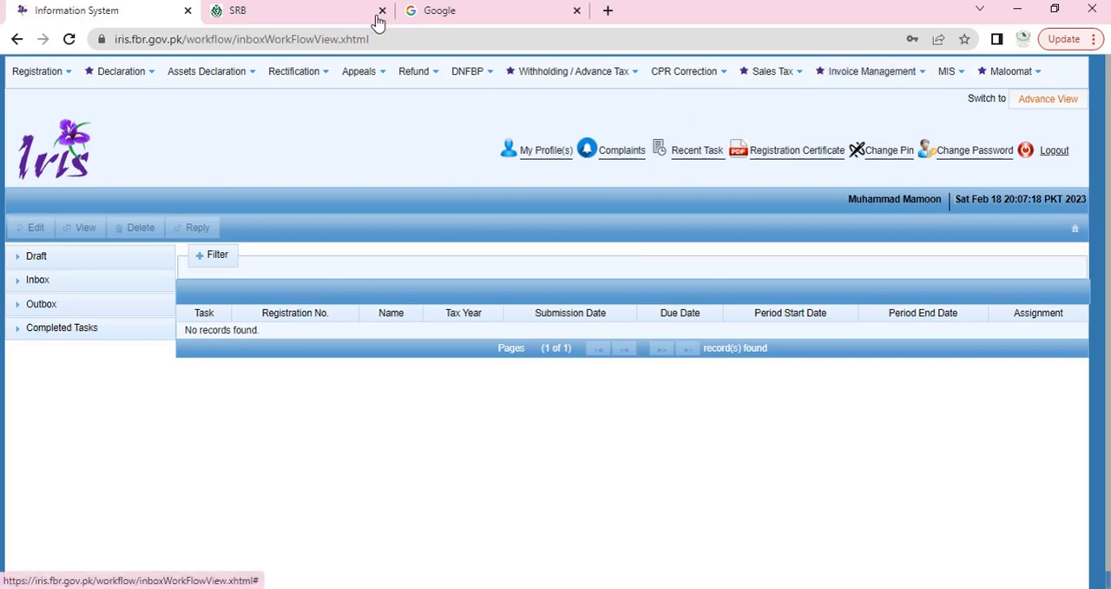
{"action": "left_click", "coordinate": [261, 15]}
{"action": "left_click", "coordinate": [157, 15]}
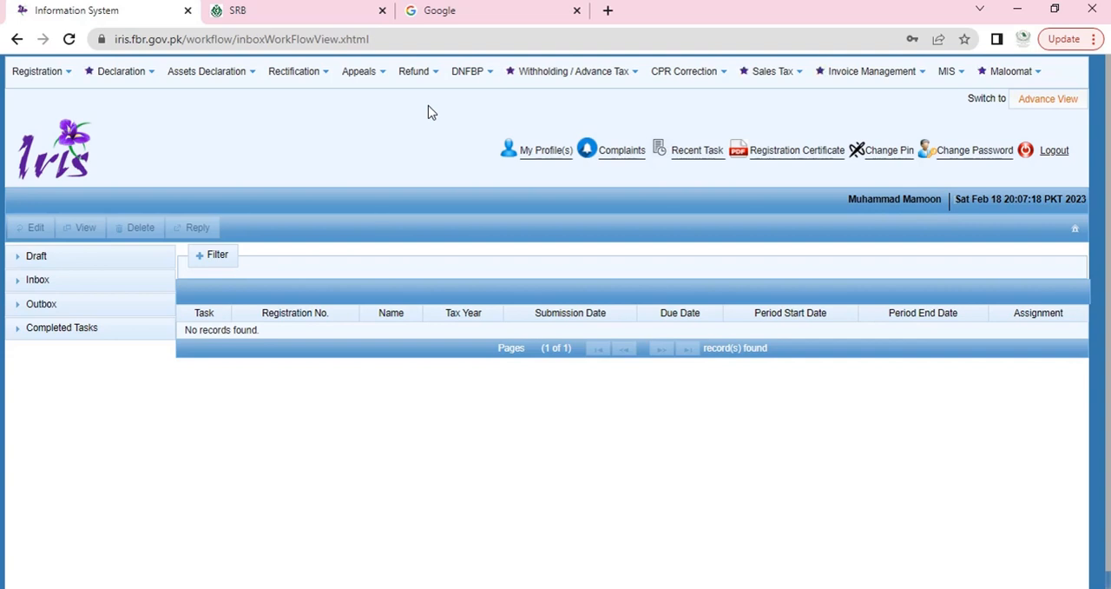
{"action": "left_click", "coordinate": [844, 73]}
{"action": "left_click", "coordinate": [839, 126]}
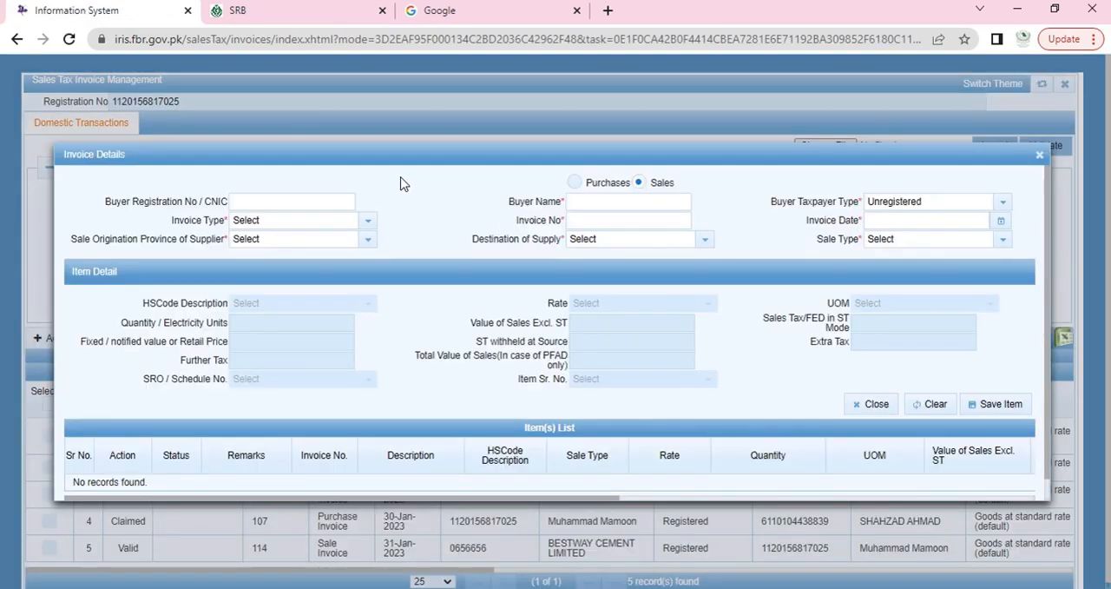
Step: Enter the buyer's registration number and set the invoice type to Sale Invoice
{"action": "left_click", "coordinate": [328, 201]}
{"action": "left_click", "coordinate": [326, 202]}
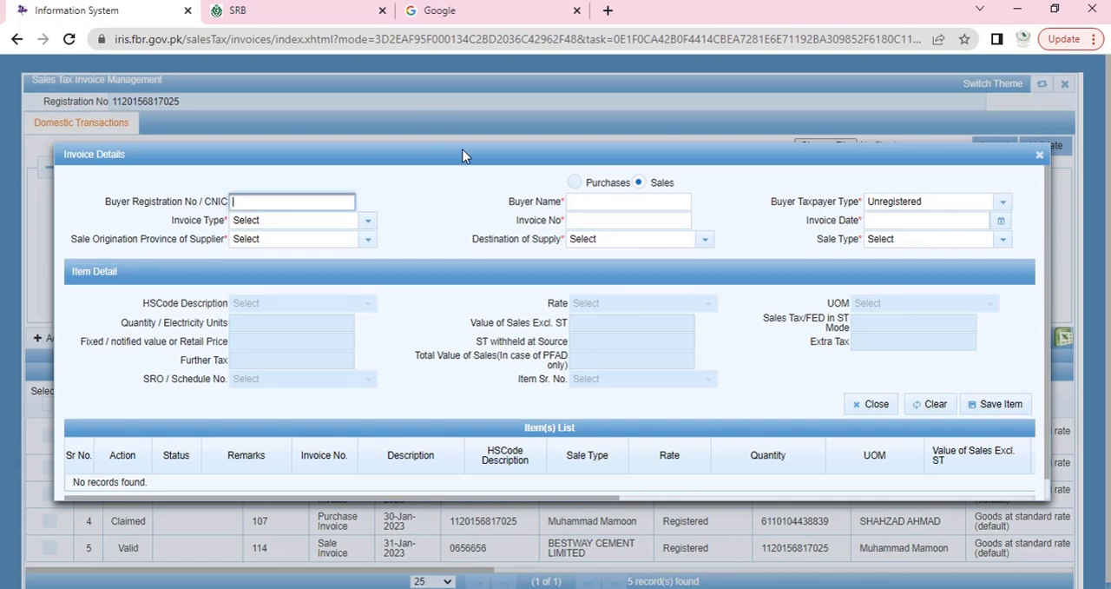
{"action": "key", "text": "Tab"}
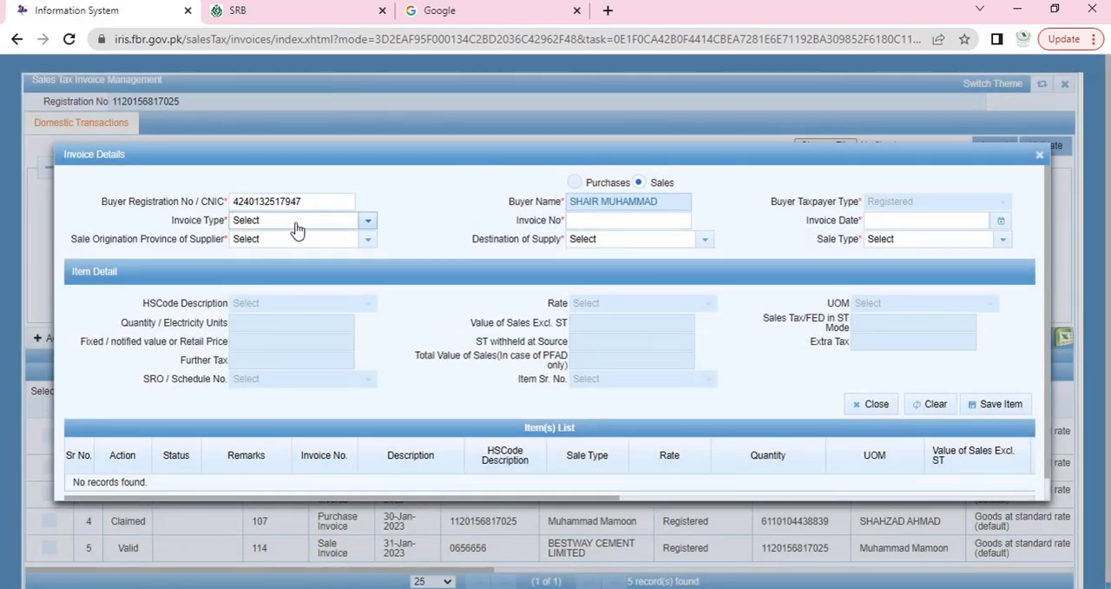
{"action": "left_click", "coordinate": [296, 228]}
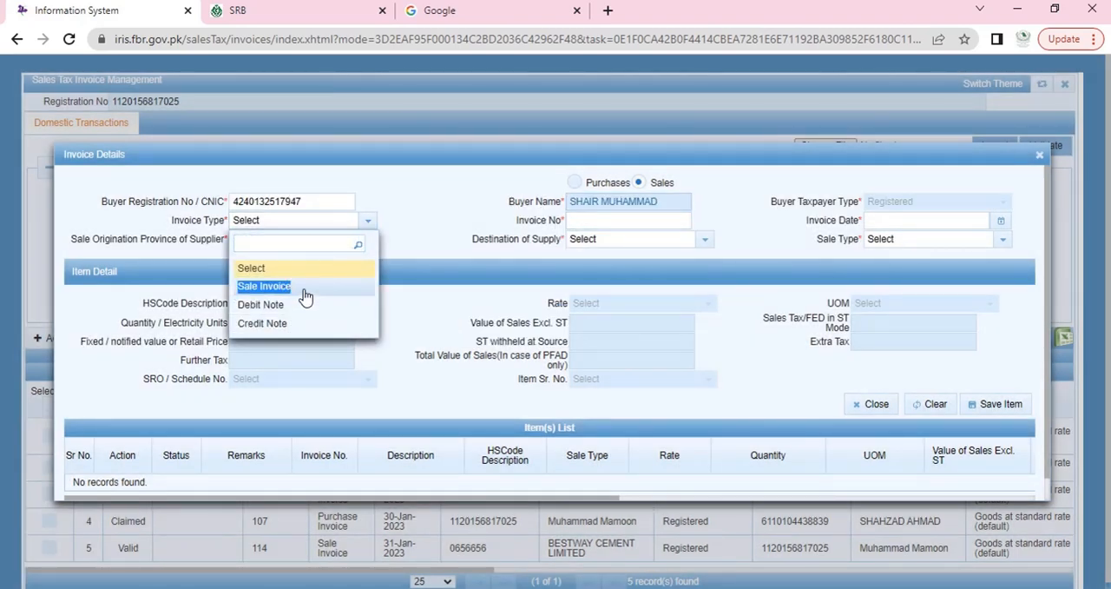
{"action": "left_click", "coordinate": [305, 283]}
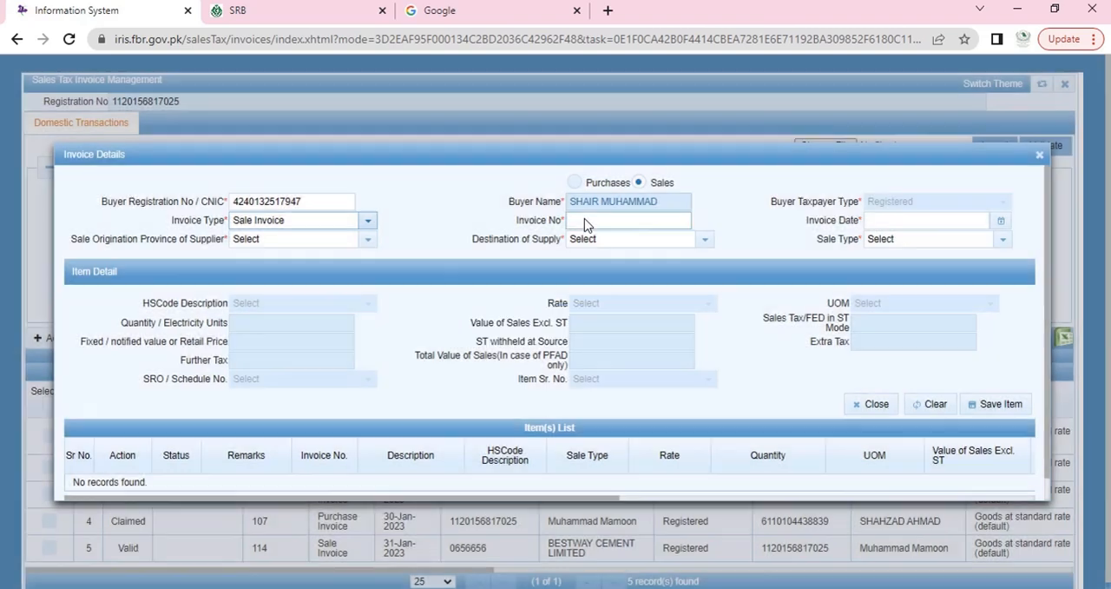
Step: Set the invoice number to 1122 and the invoice date to 31-01-2023
{"action": "left_click", "coordinate": [584, 220]}
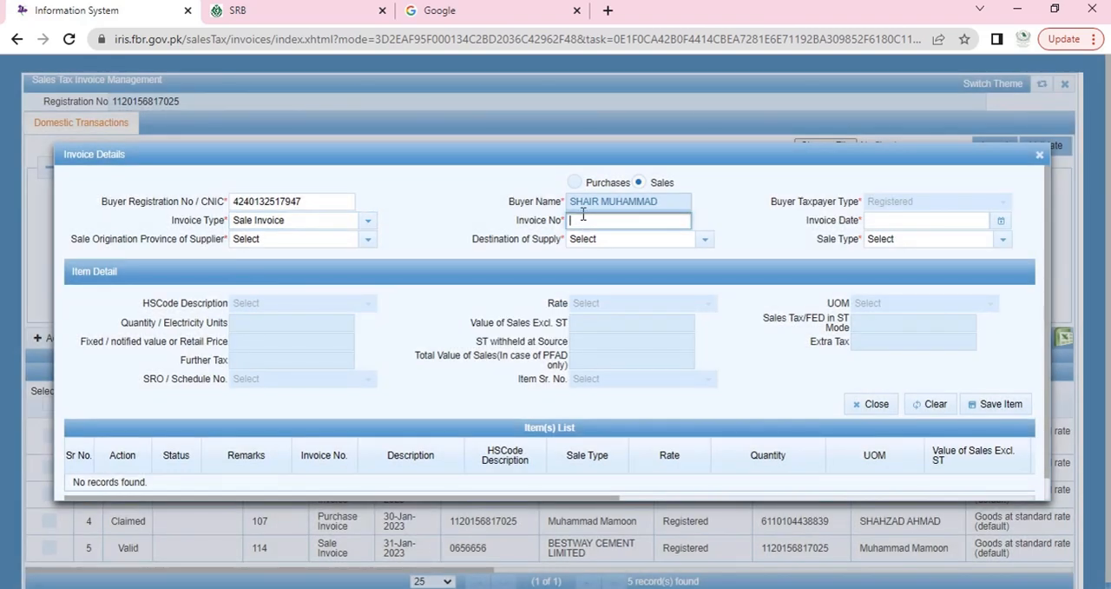
{"action": "type", "text": "1122"}
{"action": "left_click", "coordinate": [1002, 221]}
{"action": "left_click", "coordinate": [919, 243]}
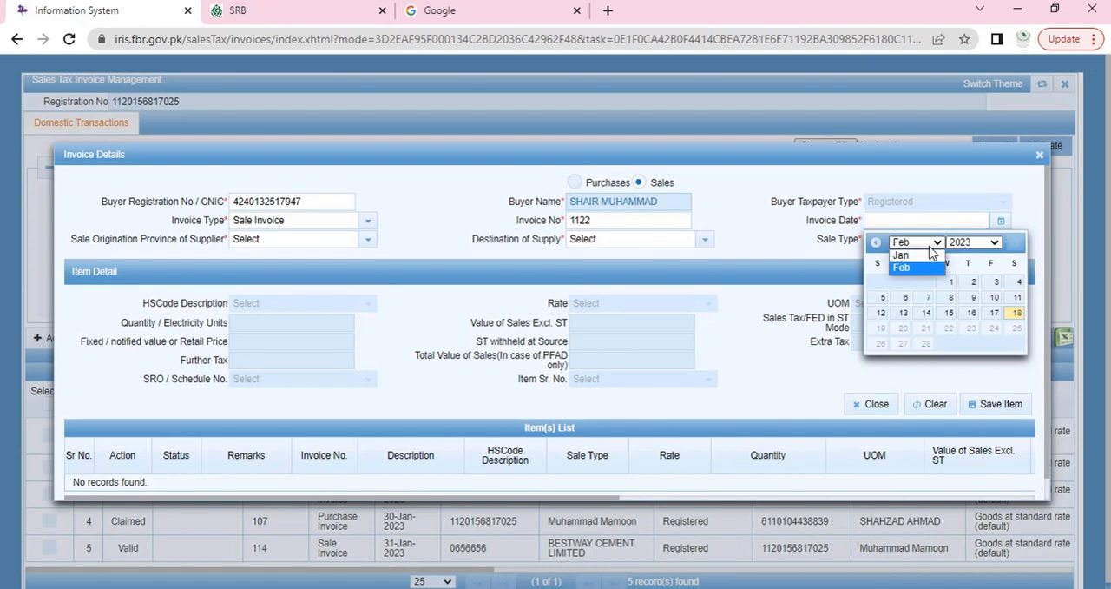
{"action": "left_click", "coordinate": [923, 256]}
{"action": "left_click", "coordinate": [926, 343]}
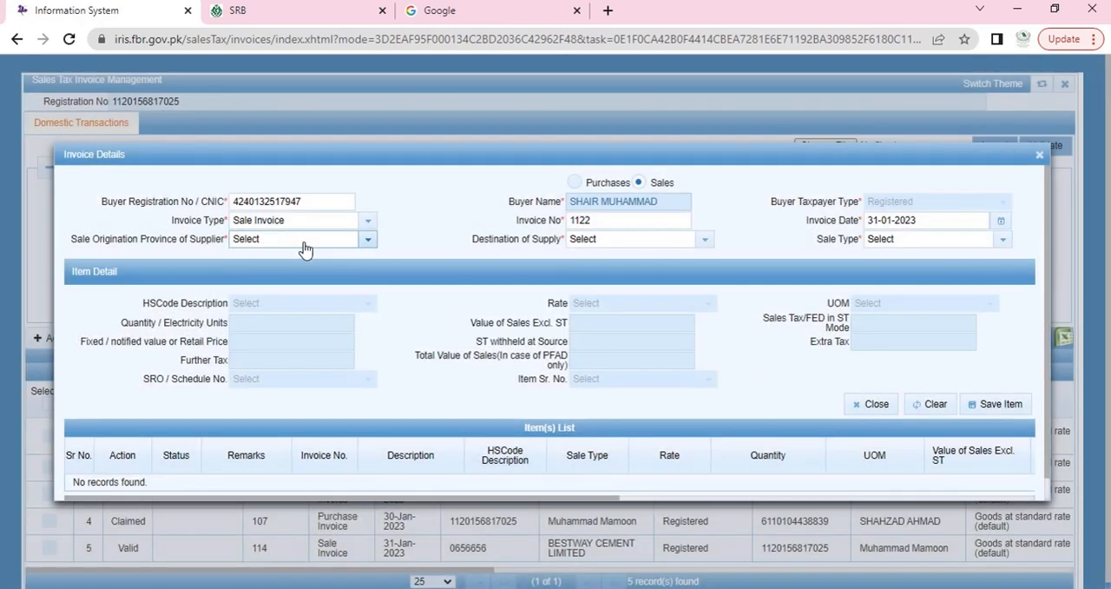
Step: Set the supplier's sale origination province to KHYBER PAKHTUNKHWA and open the Destination of Supply choices
{"action": "left_click", "coordinate": [356, 243]}
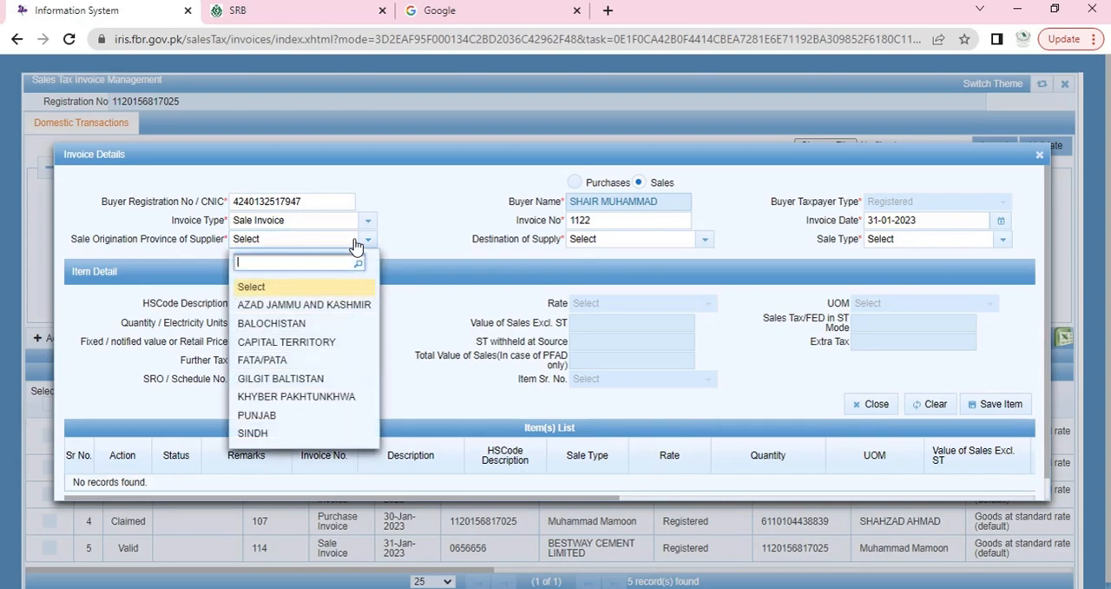
{"action": "left_click", "coordinate": [320, 397]}
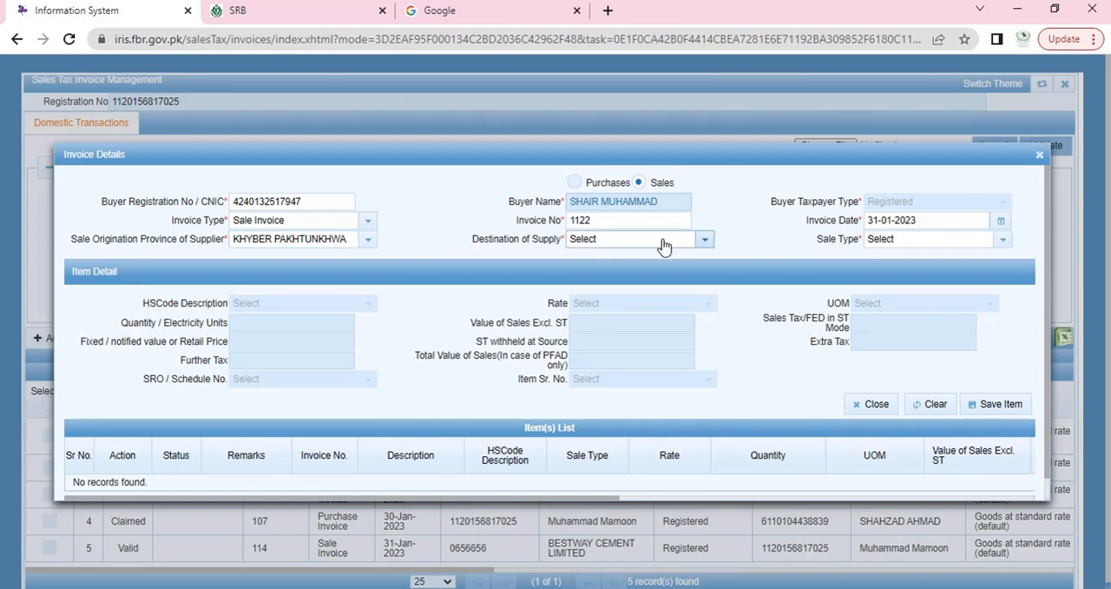
{"action": "left_click", "coordinate": [662, 245]}
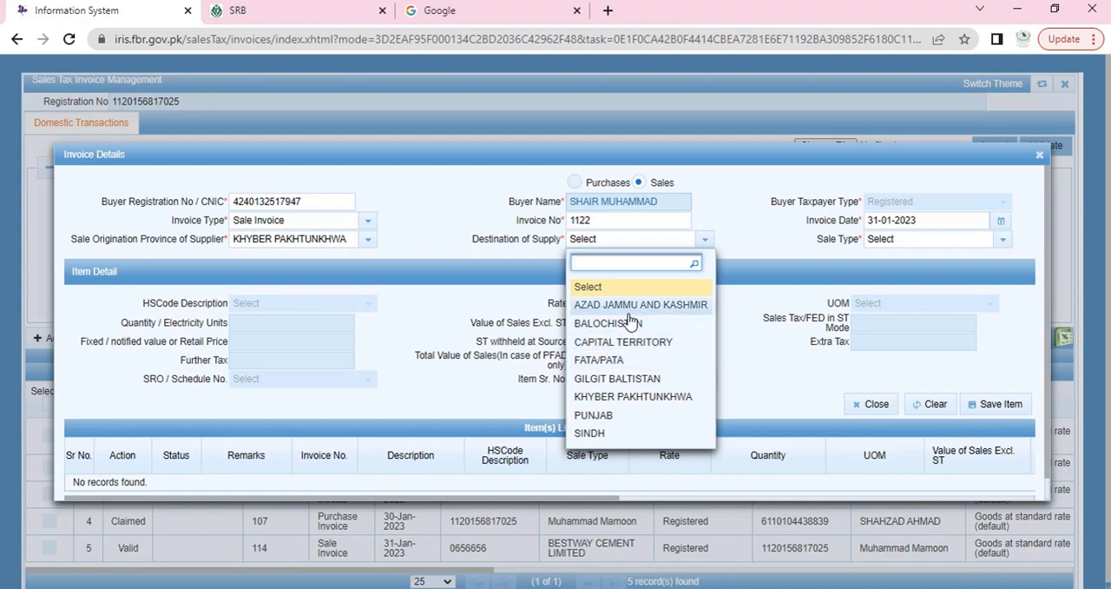
{"action": "left_click", "coordinate": [721, 223]}
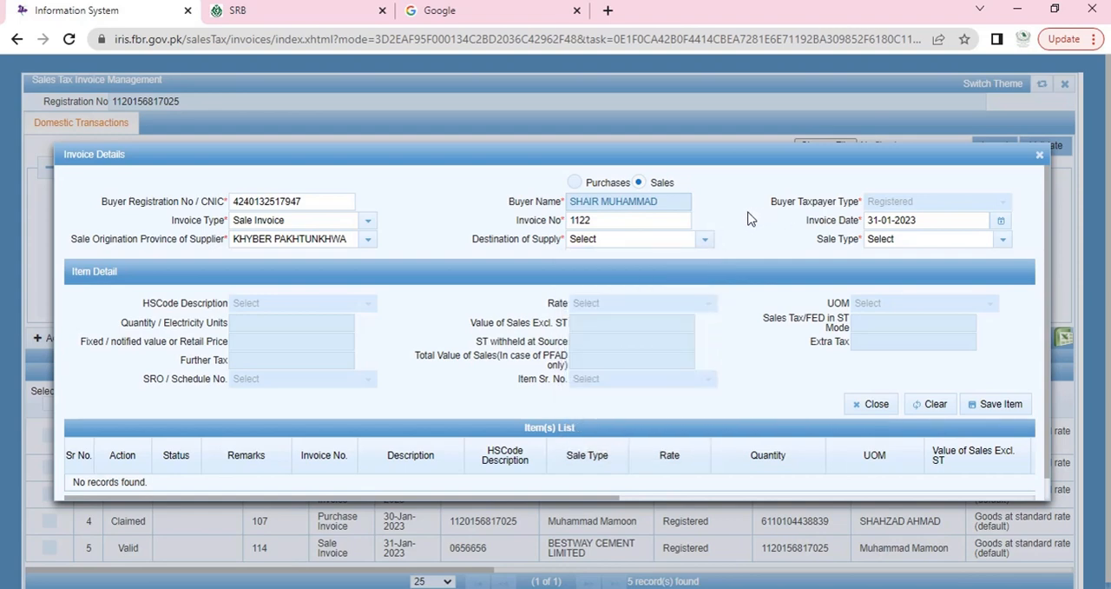
{"action": "left_click", "coordinate": [706, 241]}
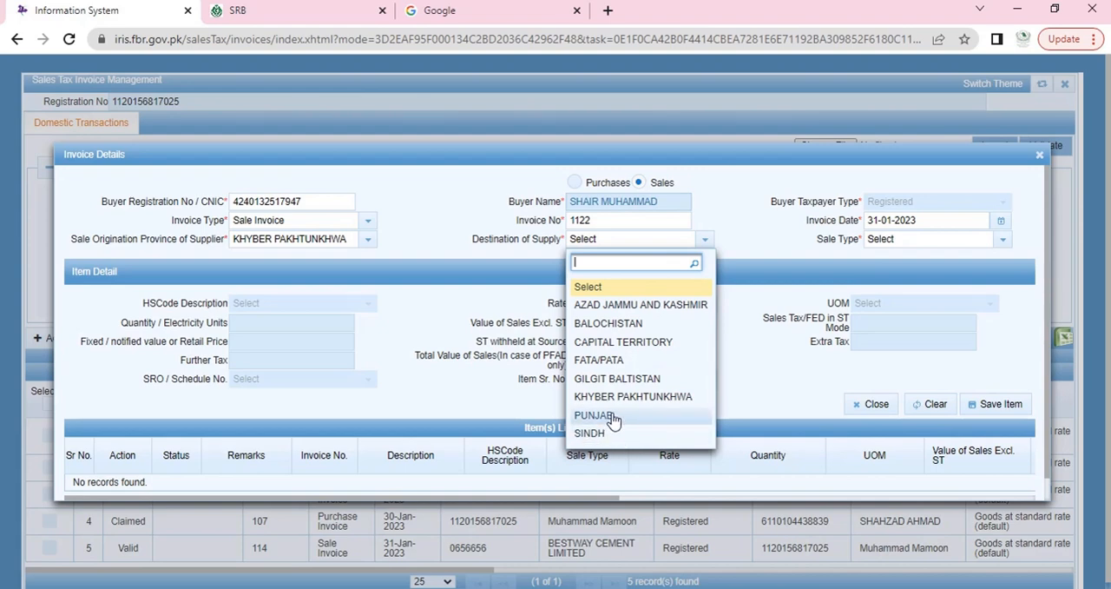
Step: Open the buyer's Sales Tax on Services Return in the SRB portal and go back to the Iris invoice
{"action": "left_click", "coordinate": [276, 12]}
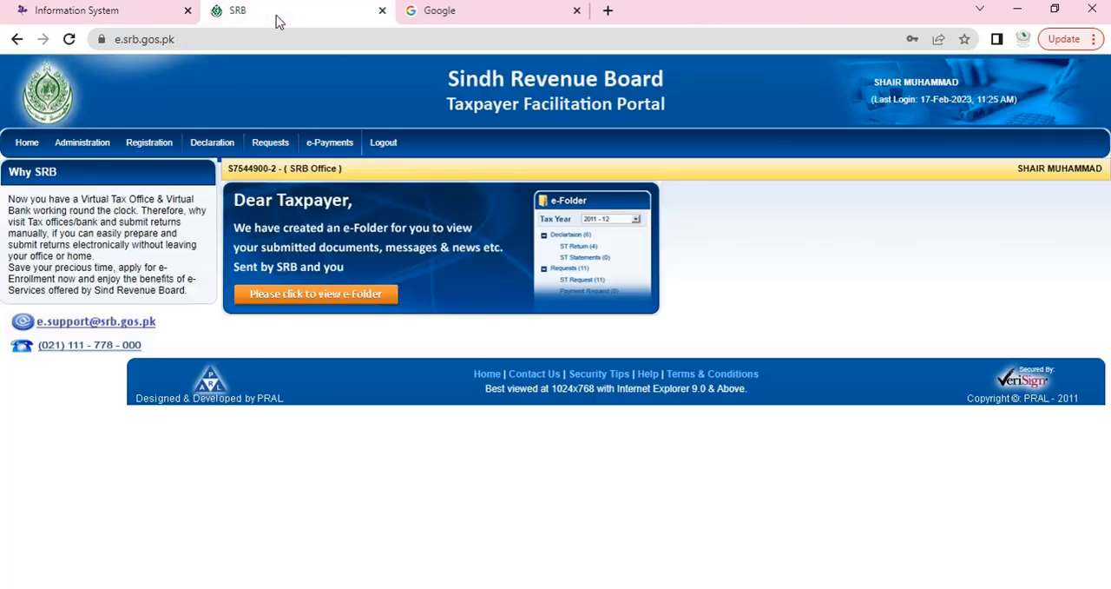
{"action": "mouse_move", "coordinate": [212, 142]}
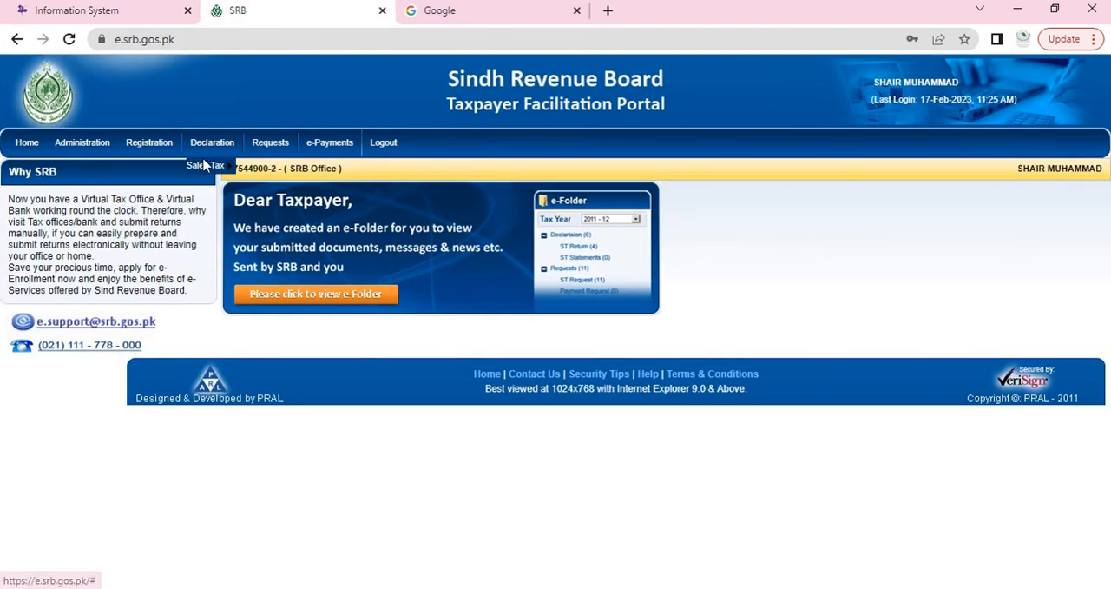
{"action": "mouse_move", "coordinate": [206, 165]}
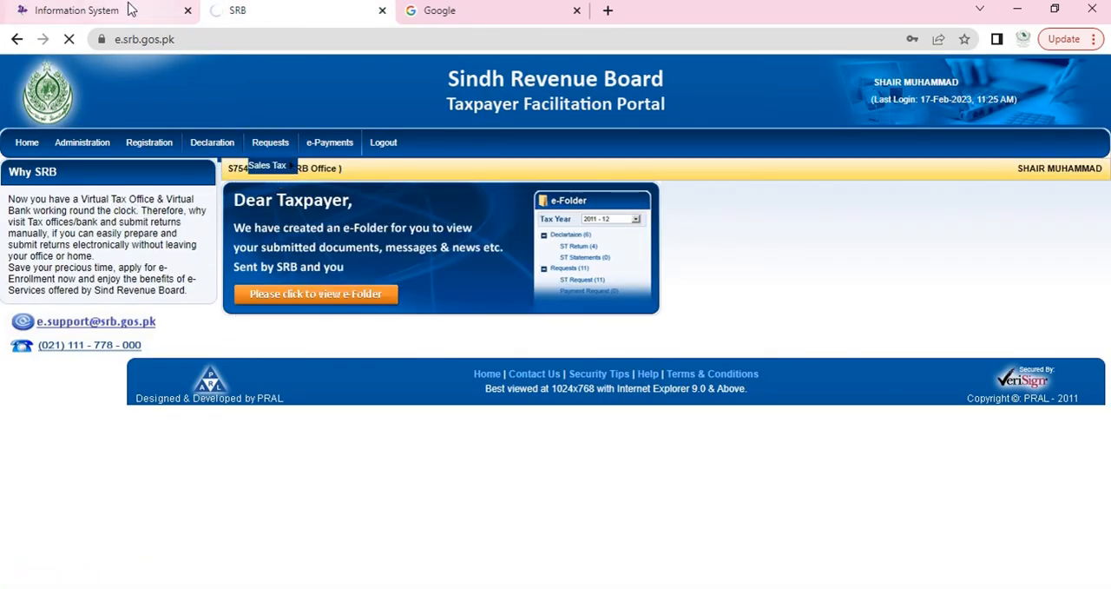
{"action": "left_click", "coordinate": [78, 10]}
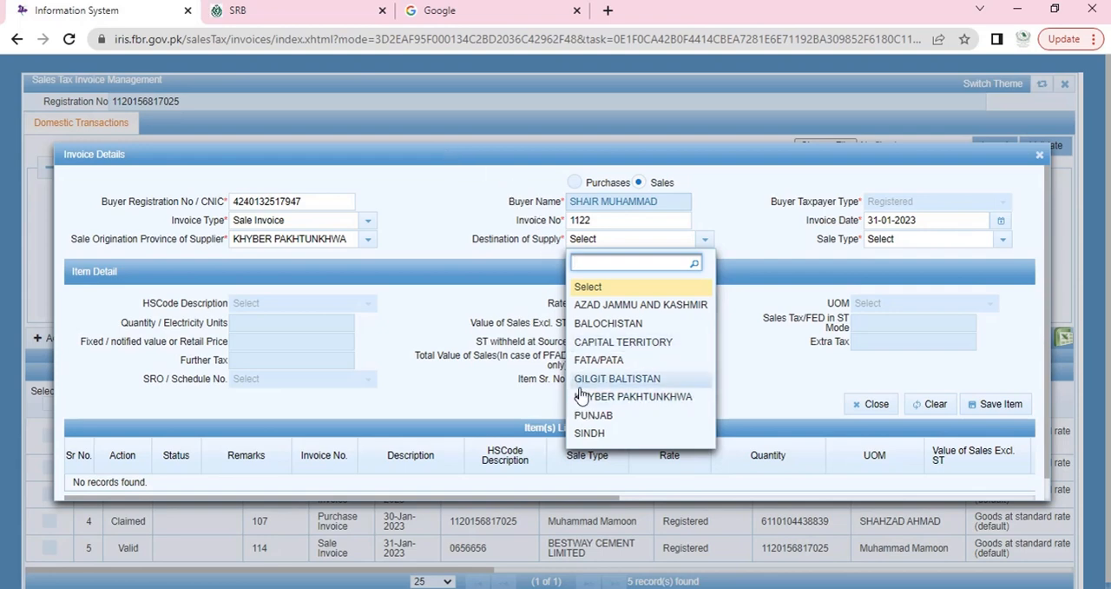
Step: Set the invoice's destination of supply to SINDH
{"action": "left_click", "coordinate": [587, 434]}
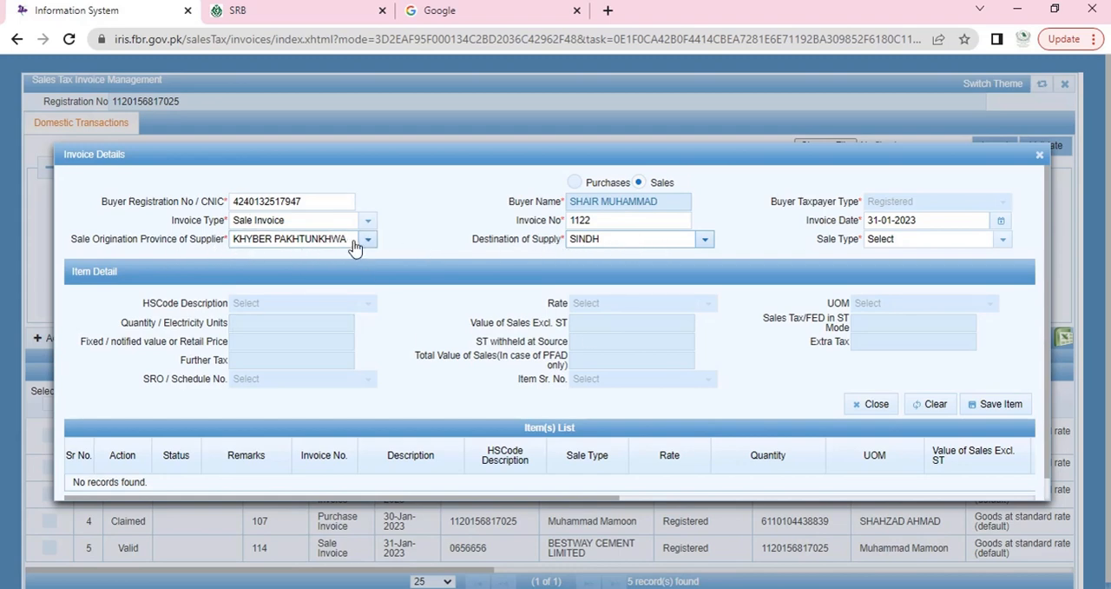
{"action": "left_click", "coordinate": [634, 248]}
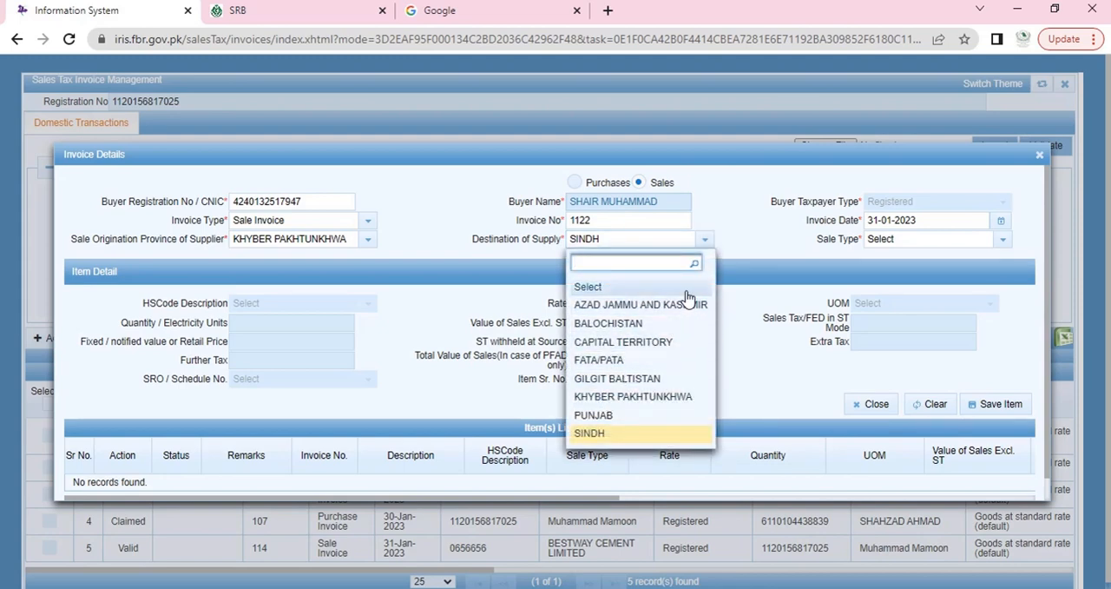
{"action": "left_click", "coordinate": [716, 185]}
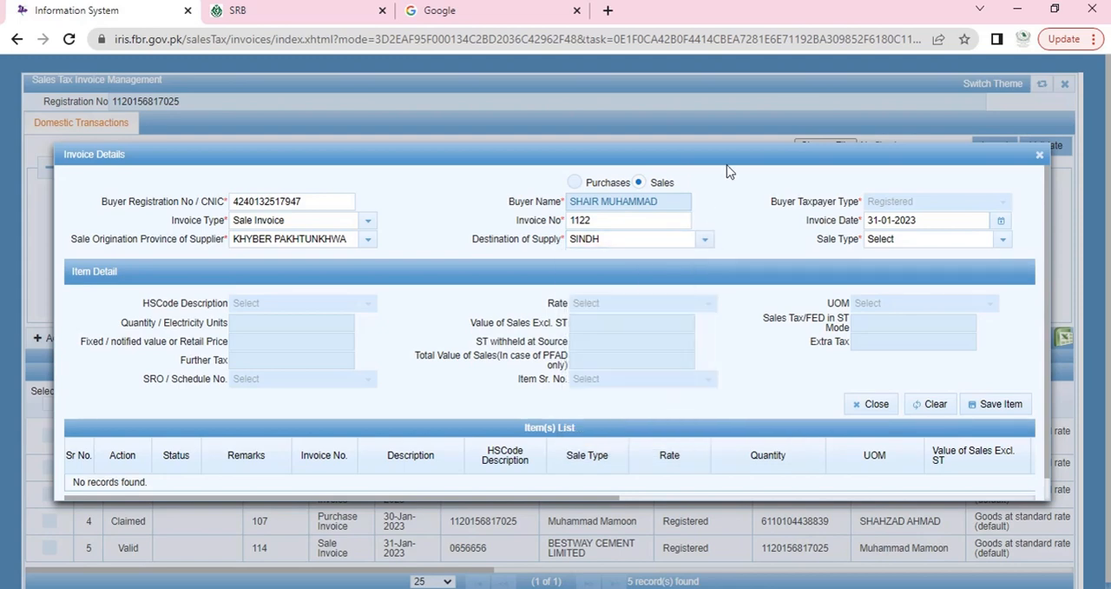
Step: Check the buyer's service category on the SRB return and set the invoice's sale type to Services
{"action": "left_click", "coordinate": [913, 248]}
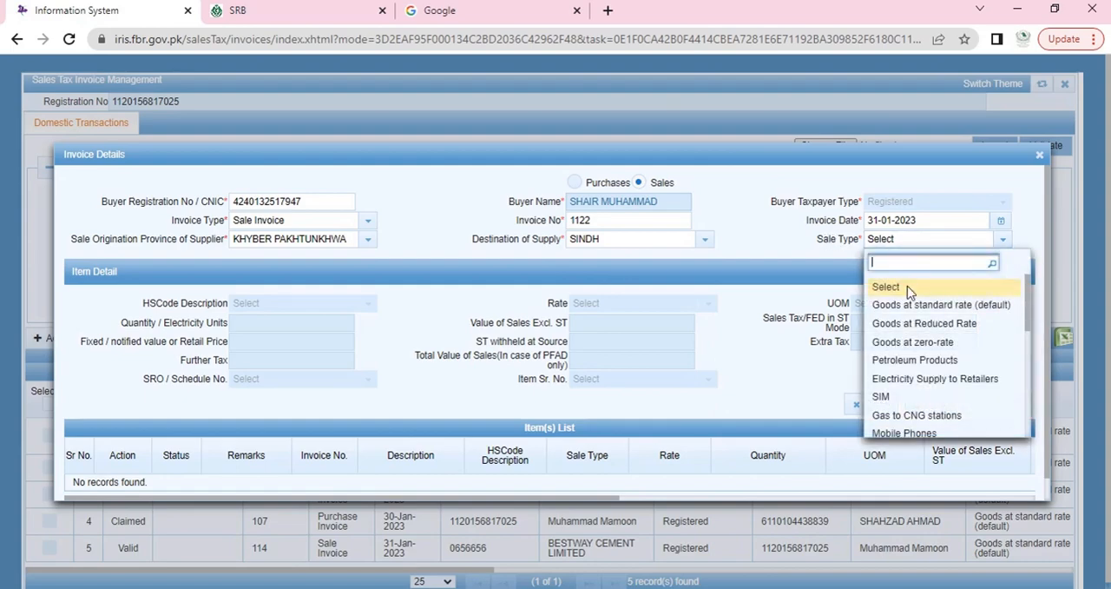
{"action": "left_click", "coordinate": [309, 10]}
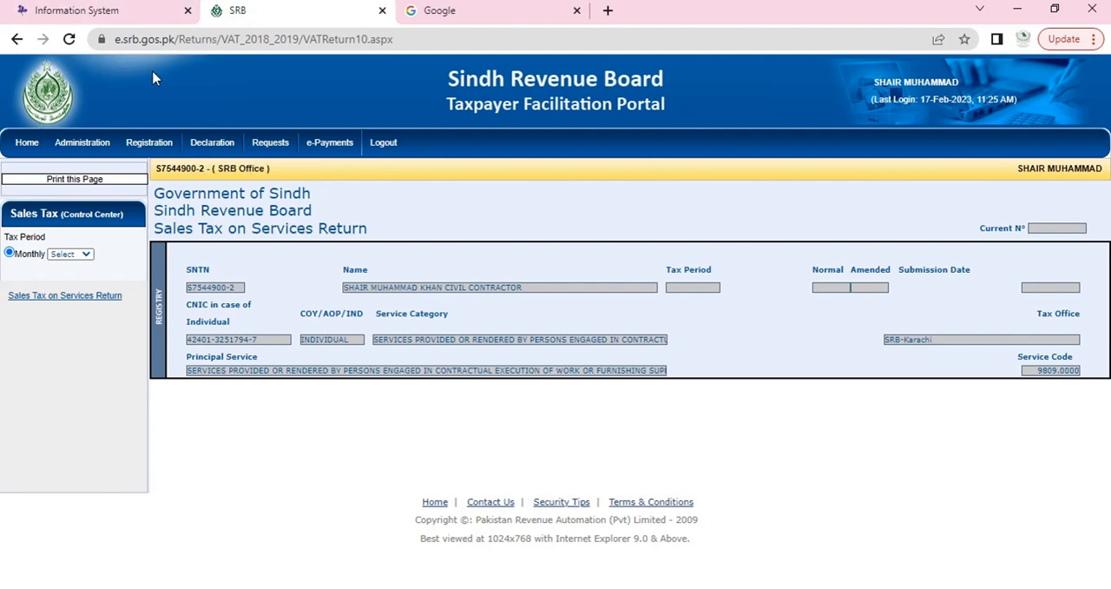
{"action": "left_click", "coordinate": [150, 9]}
{"action": "scroll", "coordinate": [916, 346], "scroll_direction": "down", "scroll_amount": 5}
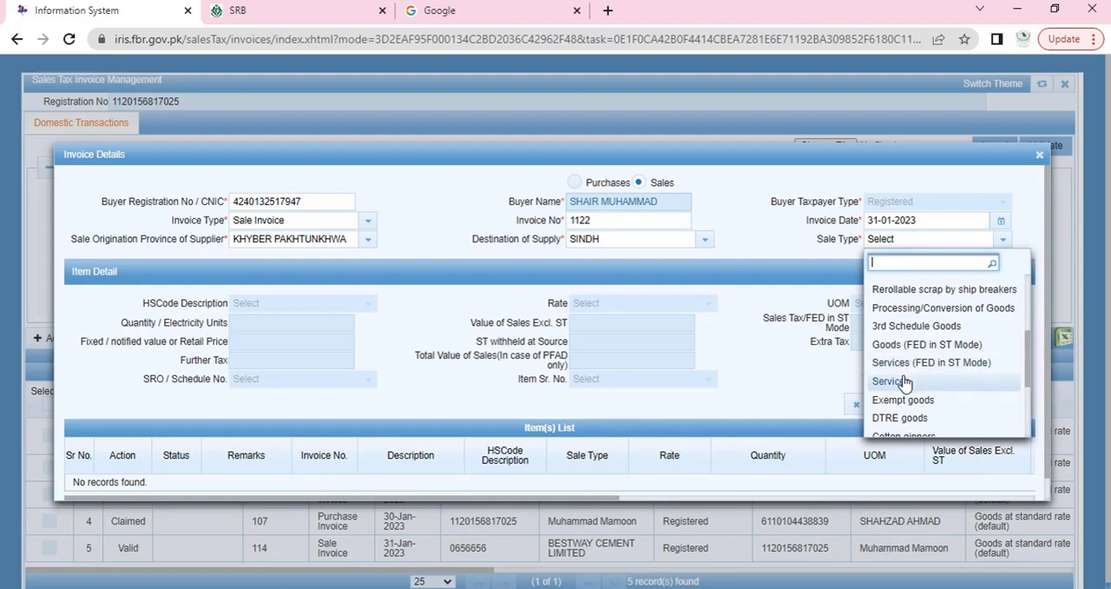
{"action": "scroll", "coordinate": [905, 382], "scroll_direction": "up", "scroll_amount": 5}
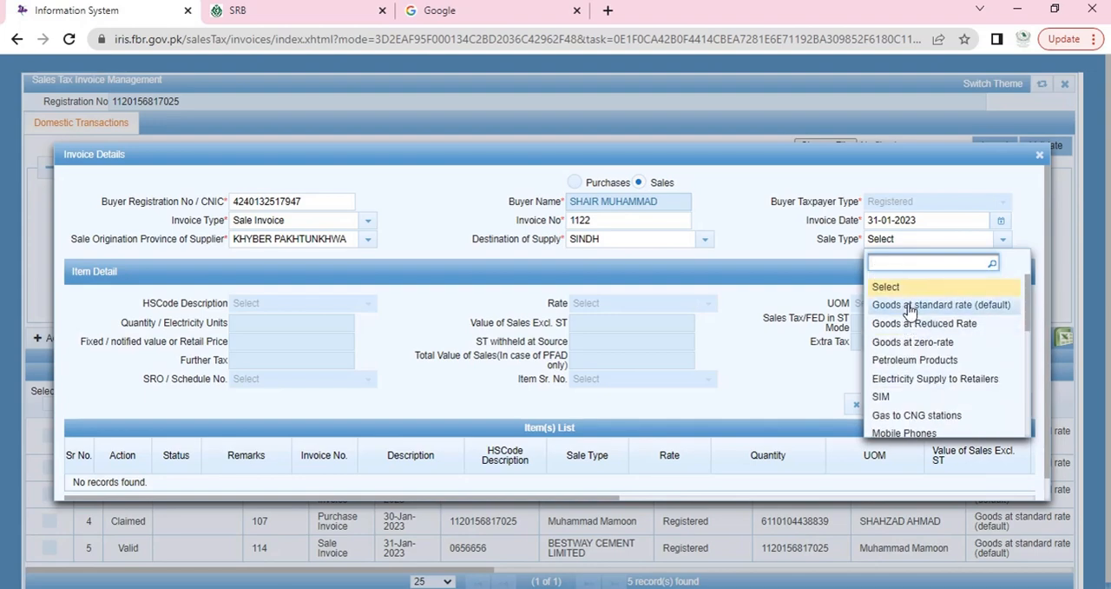
{"action": "scroll", "coordinate": [912, 317], "scroll_direction": "down", "scroll_amount": 5}
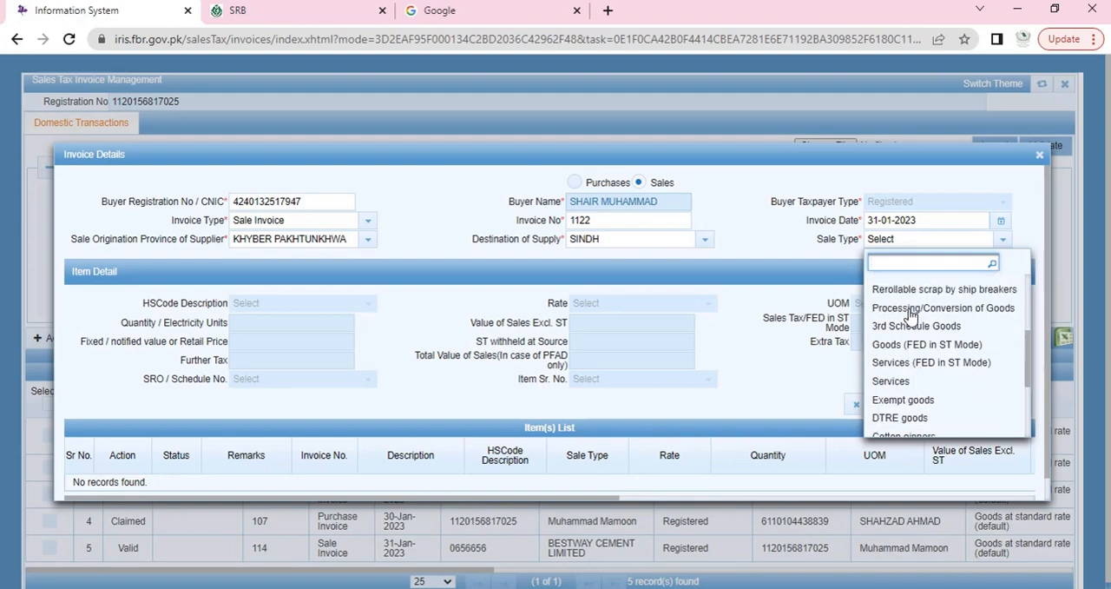
{"action": "left_click", "coordinate": [894, 379]}
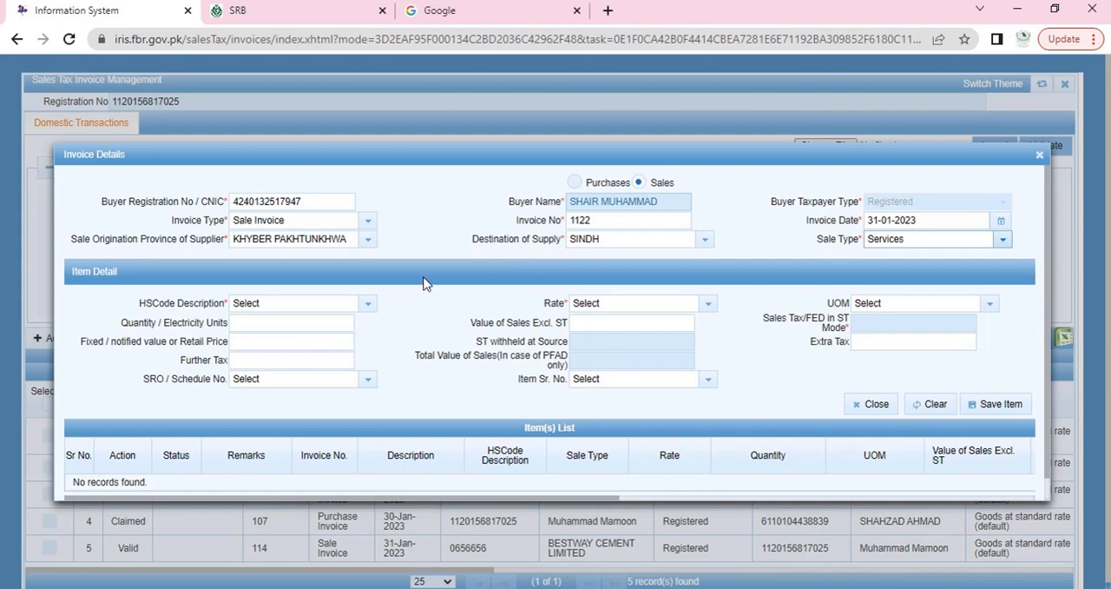
Step: Set the item's HSCode description to 9809, services by persons engaged in contractual execution of work or furnishing supplies
{"action": "left_click", "coordinate": [320, 307]}
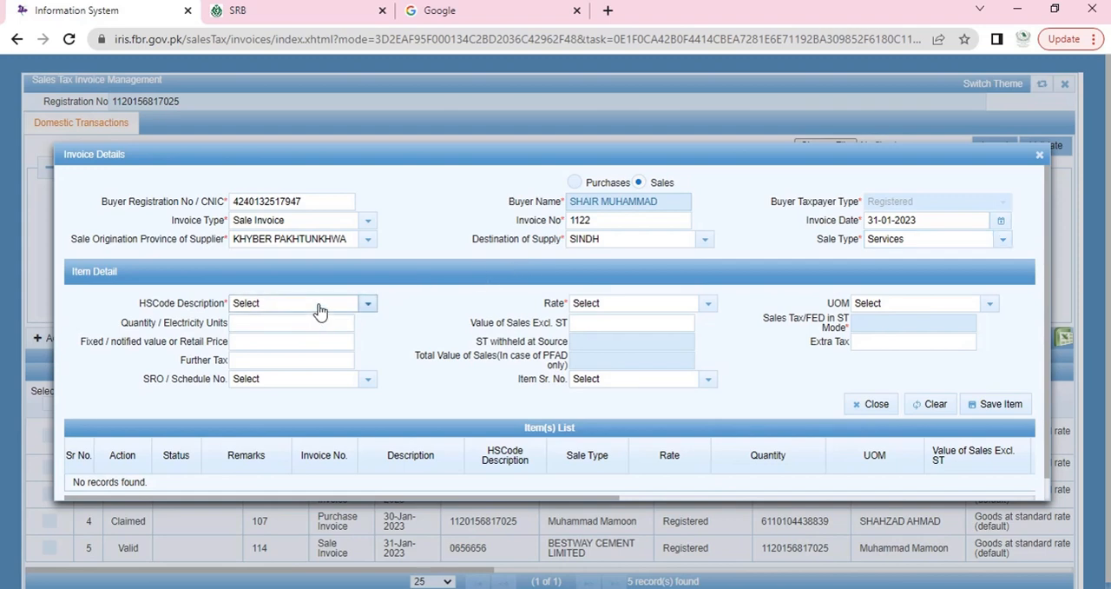
{"action": "left_click", "coordinate": [320, 309]}
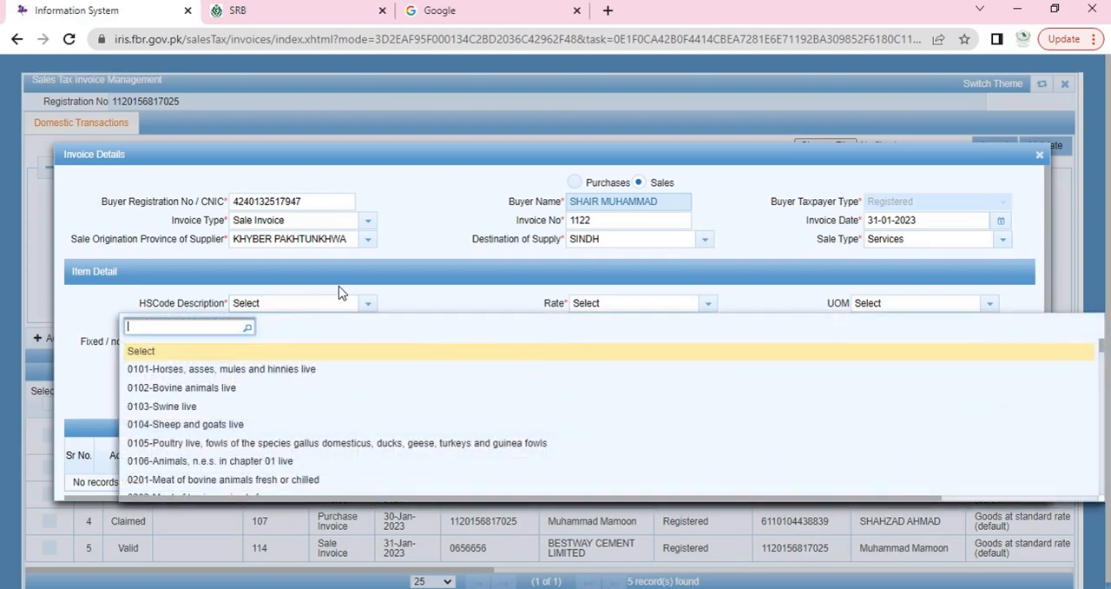
{"action": "type", "text": "98909"}
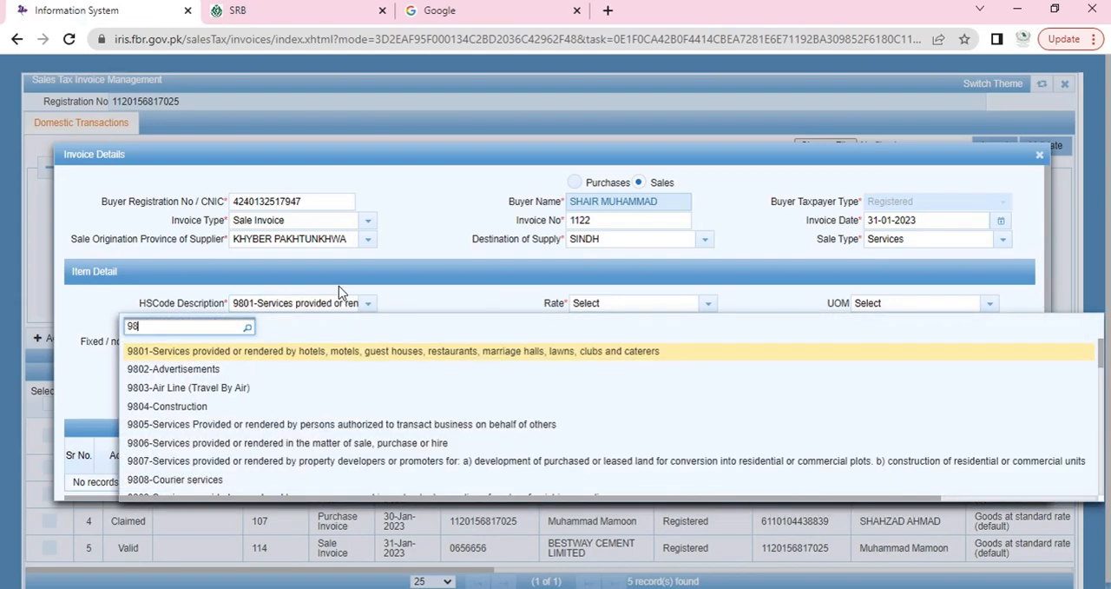
{"action": "key", "text": "BackSpace"}
{"action": "key", "text": "BackSpace"}
{"action": "key", "text": "BackSpace"}
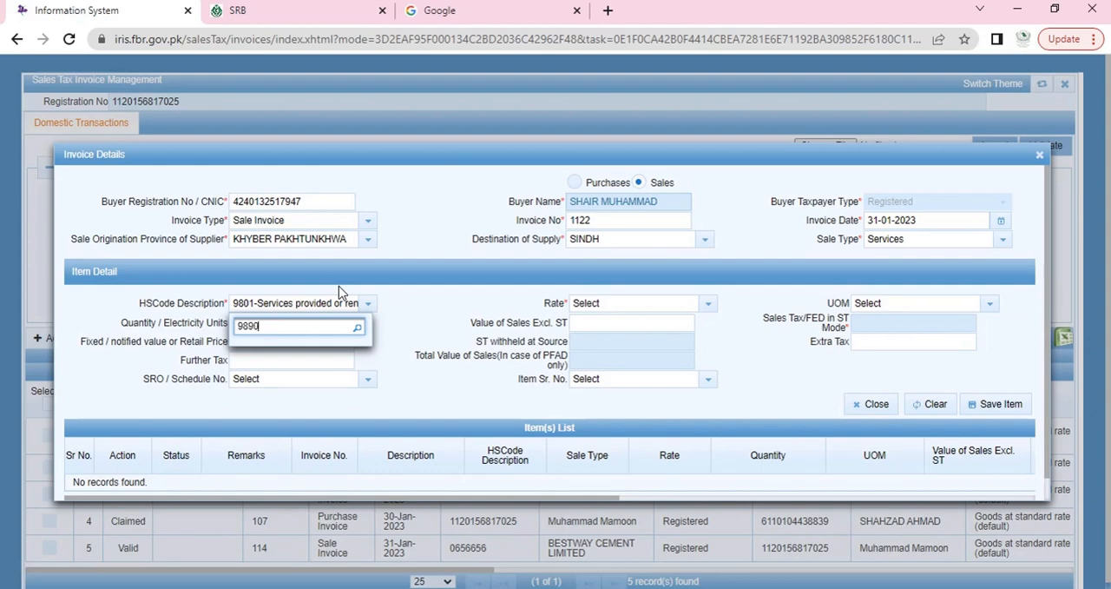
{"action": "type", "text": "09"}
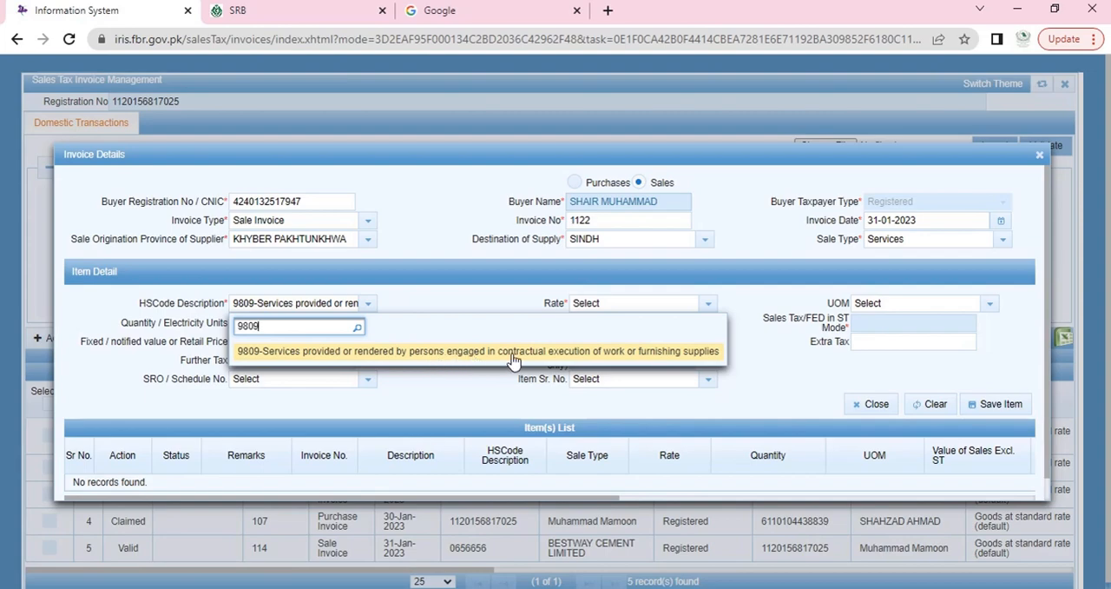
{"action": "left_click", "coordinate": [340, 355]}
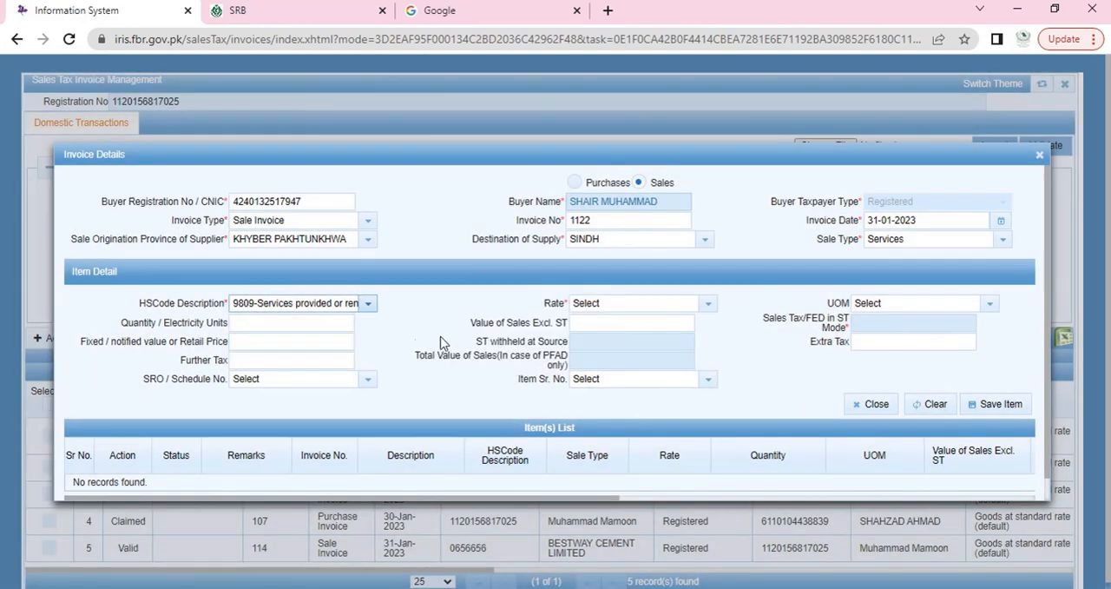
Step: Set the item's tax rate to 17%
{"action": "left_click", "coordinate": [665, 306]}
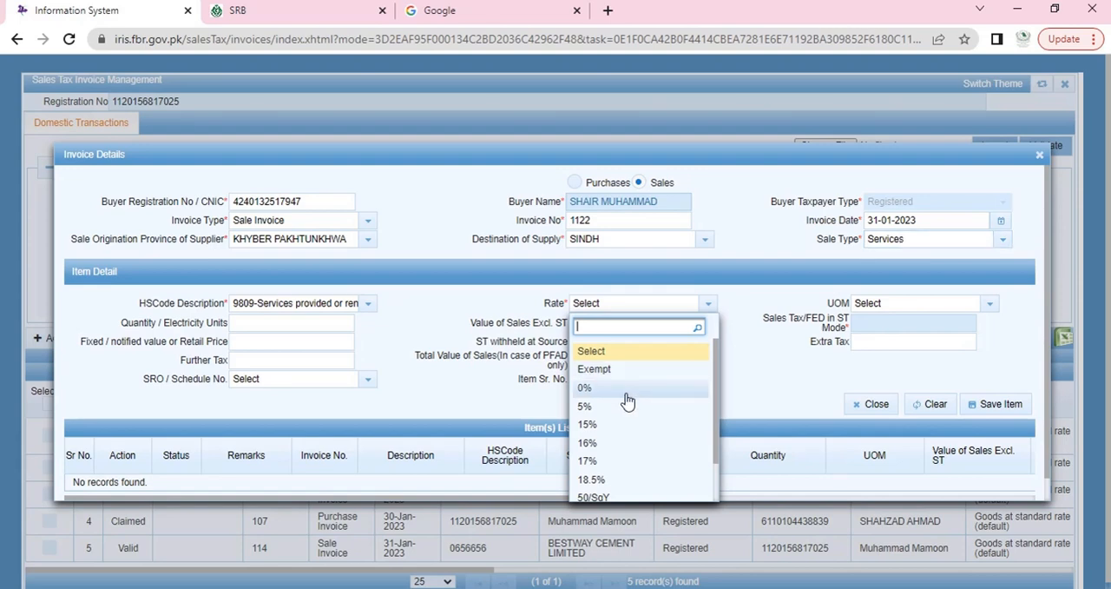
{"action": "scroll", "coordinate": [628, 400], "scroll_direction": "down", "scroll_amount": 3}
{"action": "scroll", "coordinate": [623, 395], "scroll_direction": "up", "scroll_amount": 3}
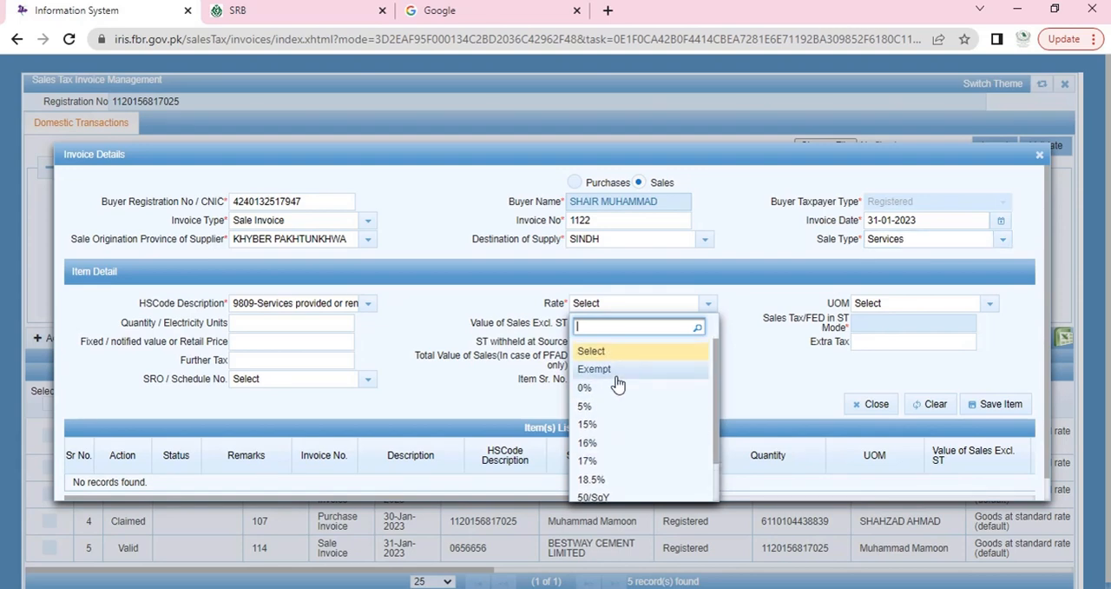
{"action": "scroll", "coordinate": [612, 410], "scroll_direction": "down", "scroll_amount": 3}
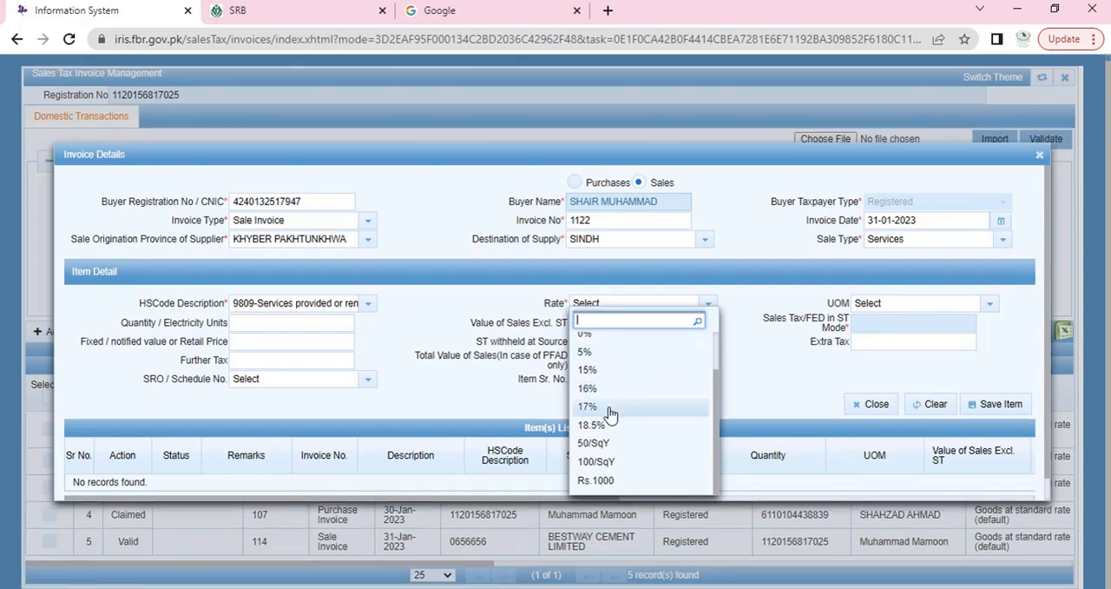
{"action": "scroll", "coordinate": [609, 415], "scroll_direction": "up", "scroll_amount": 3}
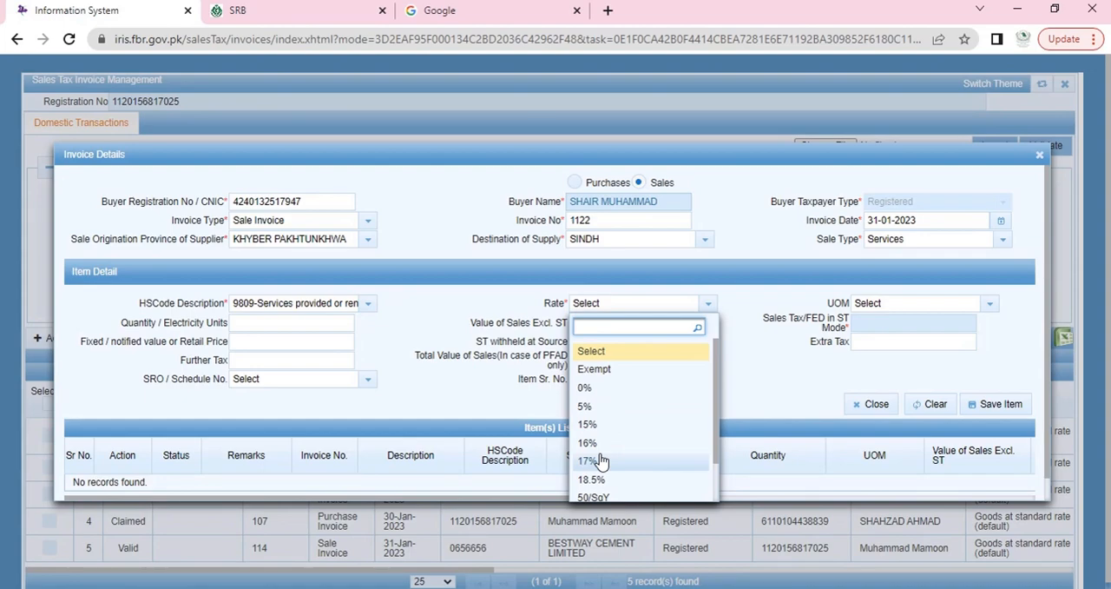
{"action": "left_click", "coordinate": [600, 461]}
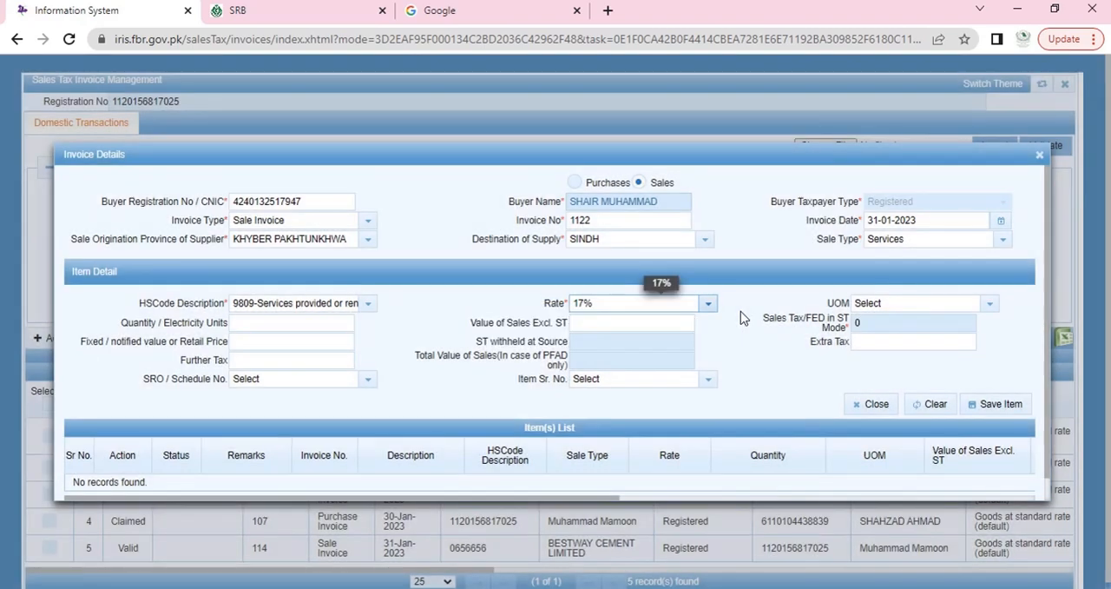
Step: Set the item's UOM to Numbers, pieces, units, its quantity to 1 and its value of sales excluding sales tax to 20,000
{"action": "left_click", "coordinate": [879, 303]}
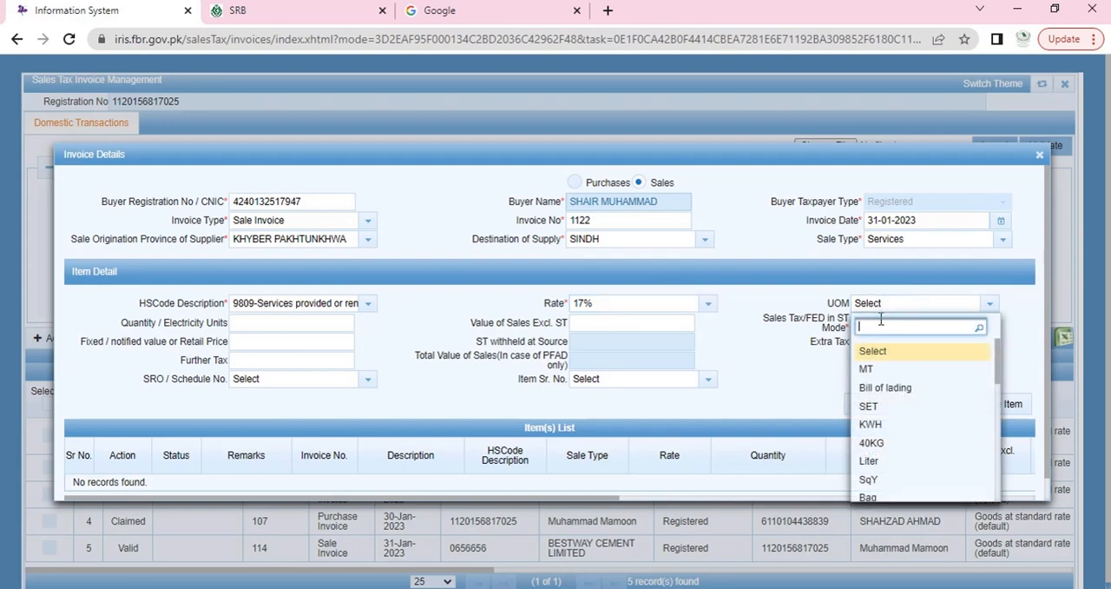
{"action": "scroll", "coordinate": [902, 402], "scroll_direction": "down", "scroll_amount": 8}
{"action": "left_click", "coordinate": [912, 391]}
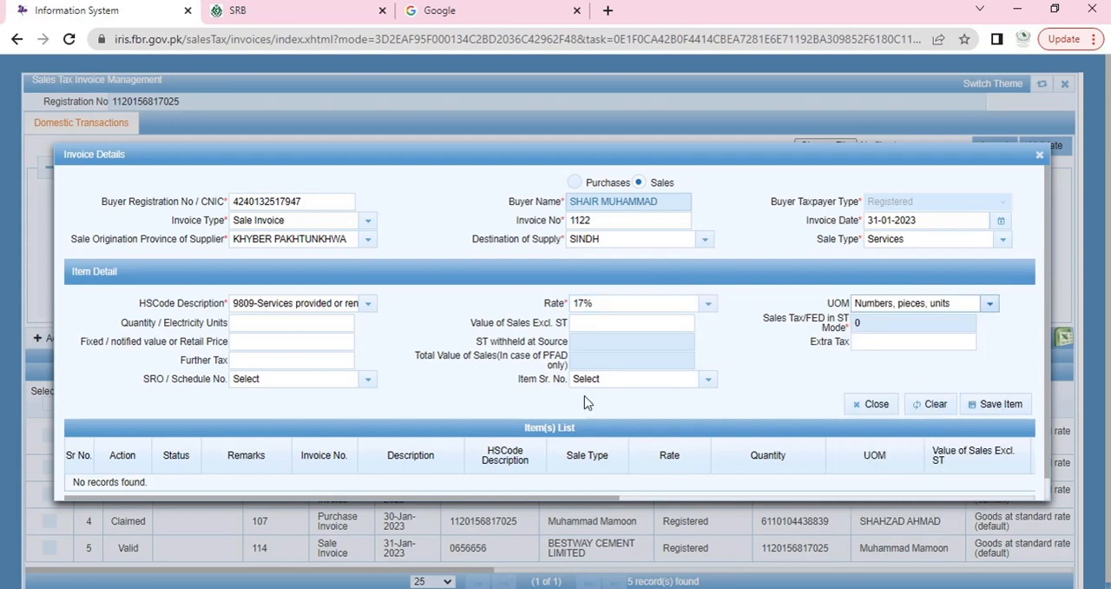
{"action": "left_click", "coordinate": [296, 322]}
{"action": "type", "text": "1"}
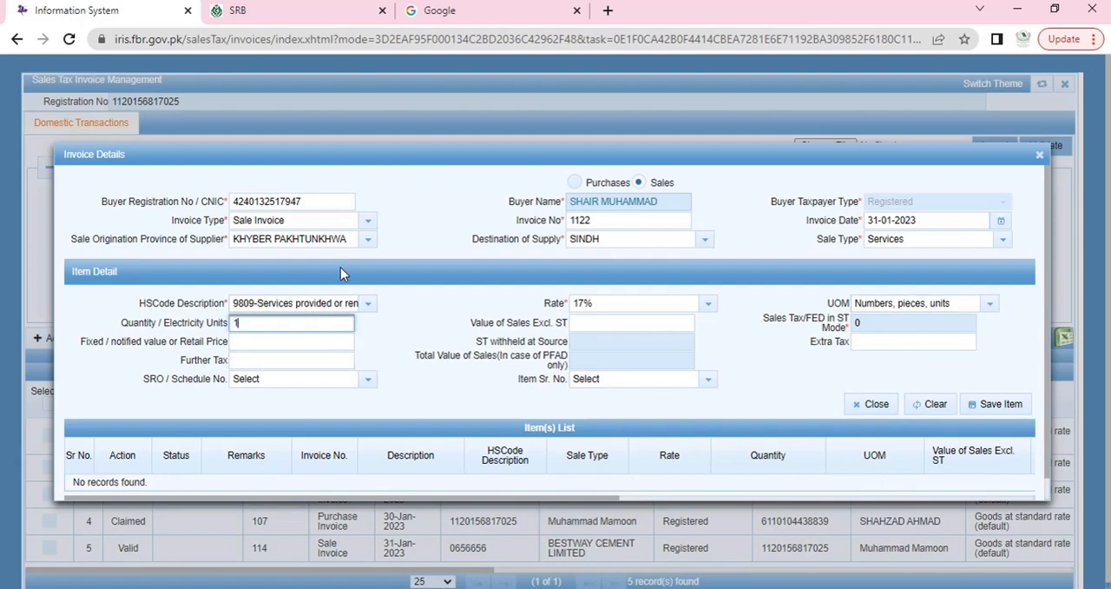
{"action": "key", "text": "Tab"}
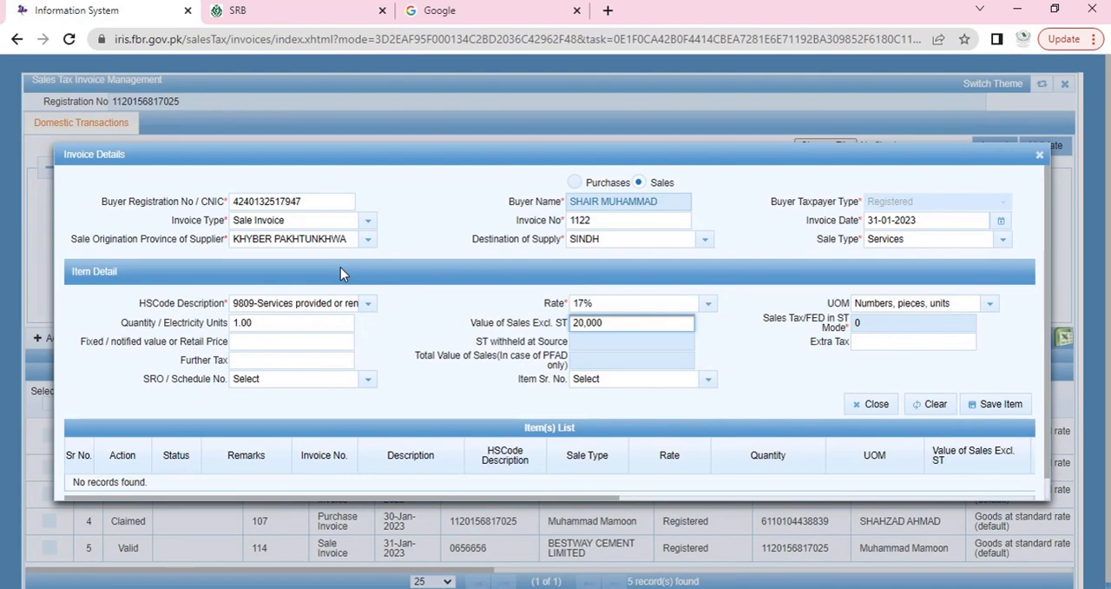
{"action": "key", "text": "Tab"}
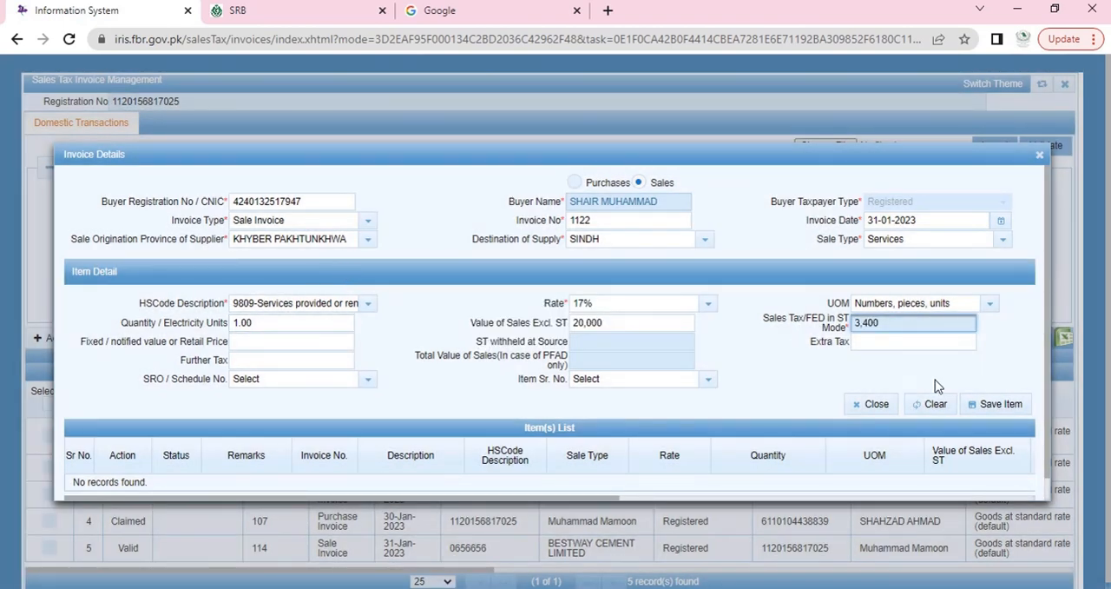
Step: Save the item, close the invoice details and go back to the Iris home page
{"action": "left_click", "coordinate": [999, 405]}
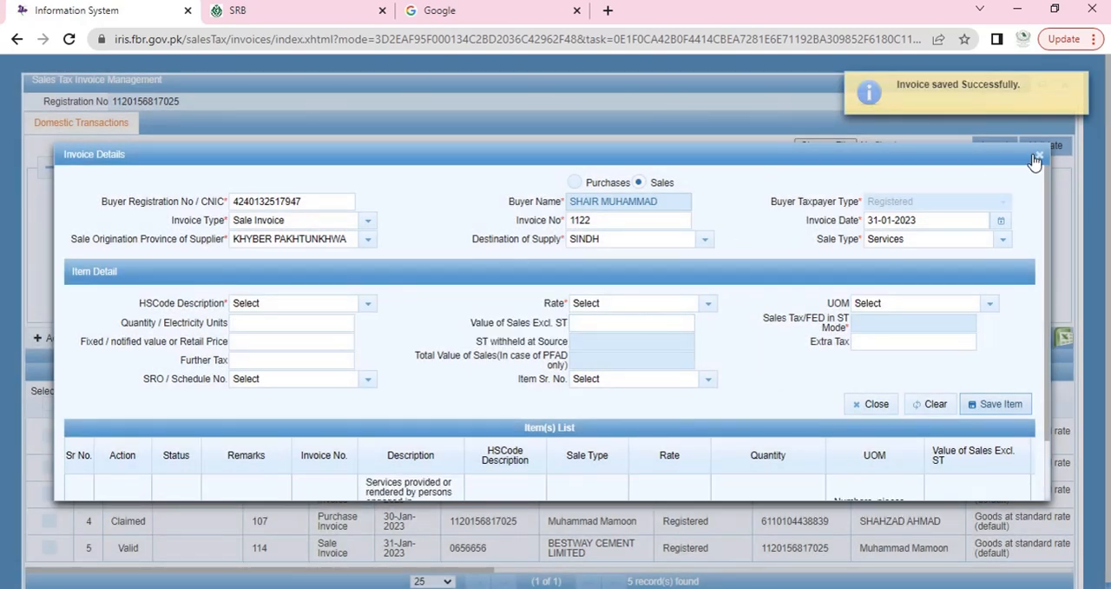
{"action": "left_click", "coordinate": [871, 404]}
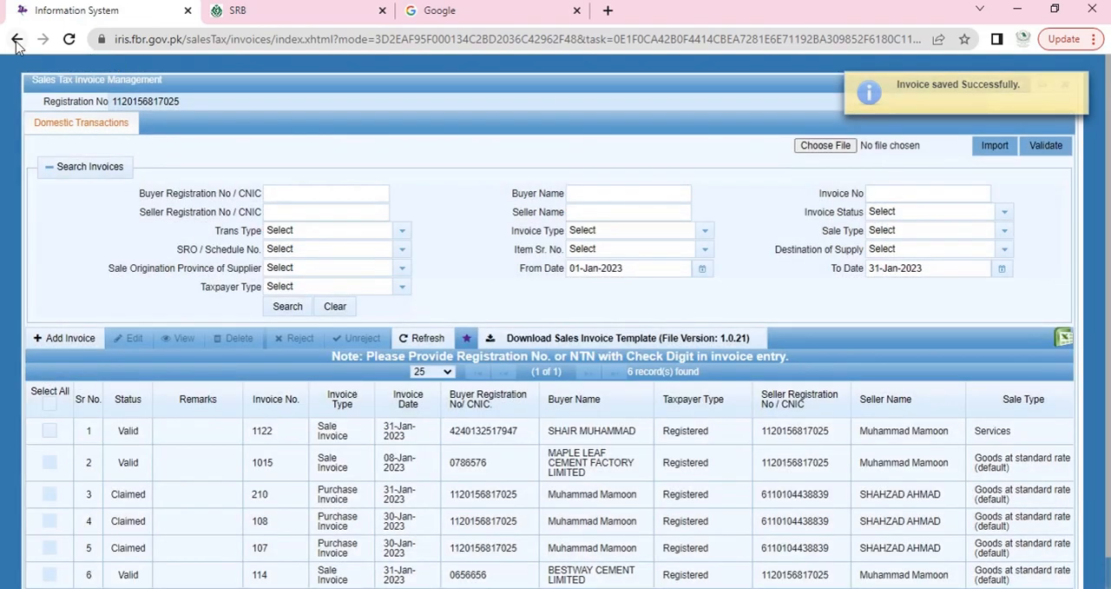
{"action": "left_click", "coordinate": [17, 41]}
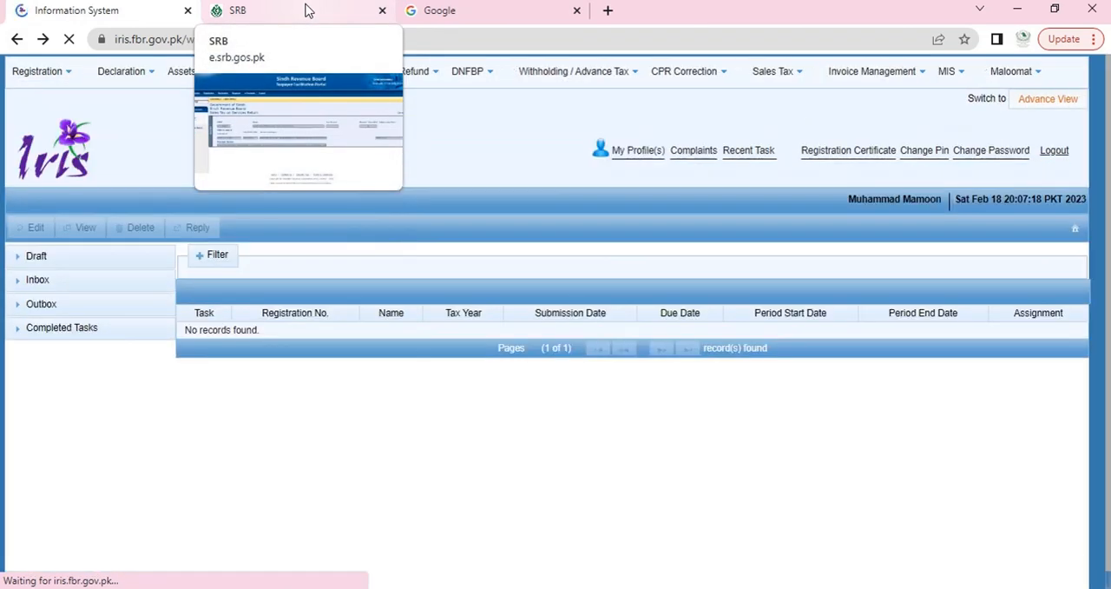
Step: Switch to the SRB portal and open the buyer's Sales Tax on Services Return for tax period Dec.22
{"action": "left_click", "coordinate": [305, 10]}
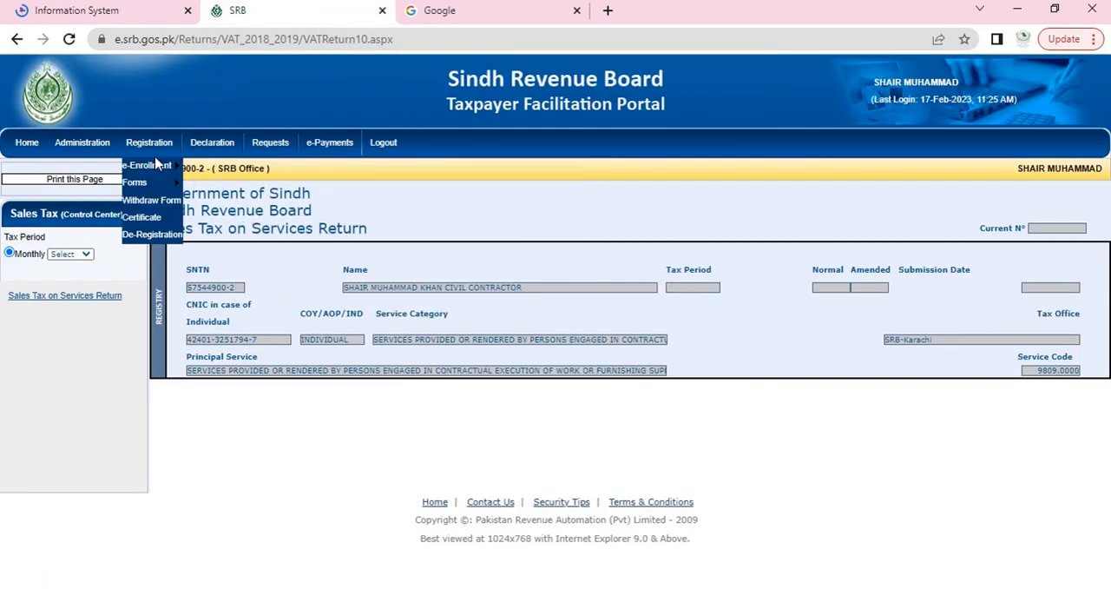
{"action": "left_click", "coordinate": [71, 253]}
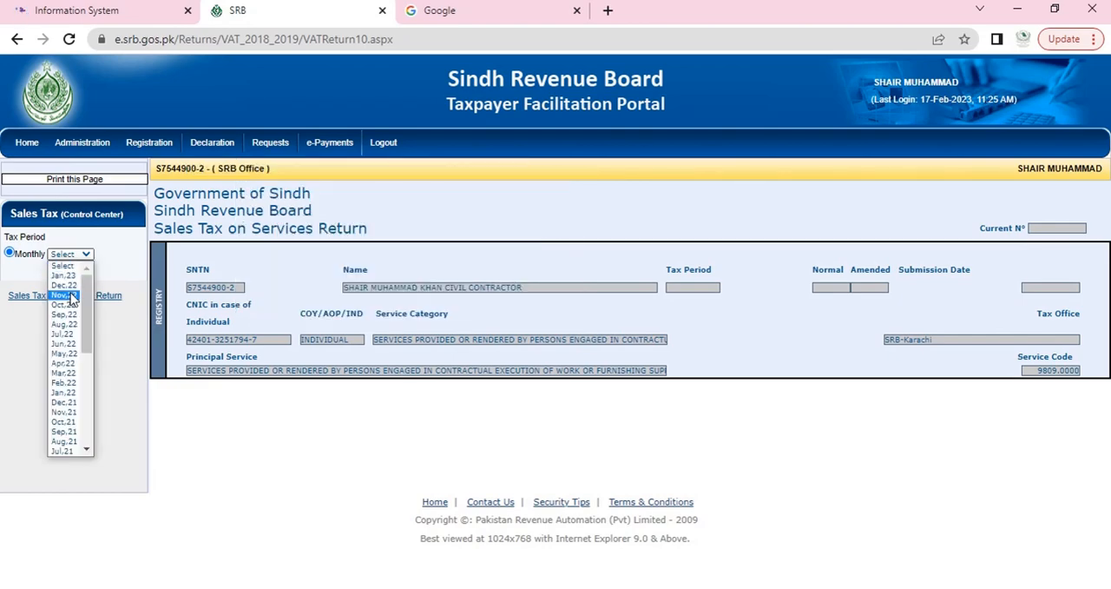
{"action": "left_click", "coordinate": [75, 293]}
{"action": "left_click", "coordinate": [63, 10]}
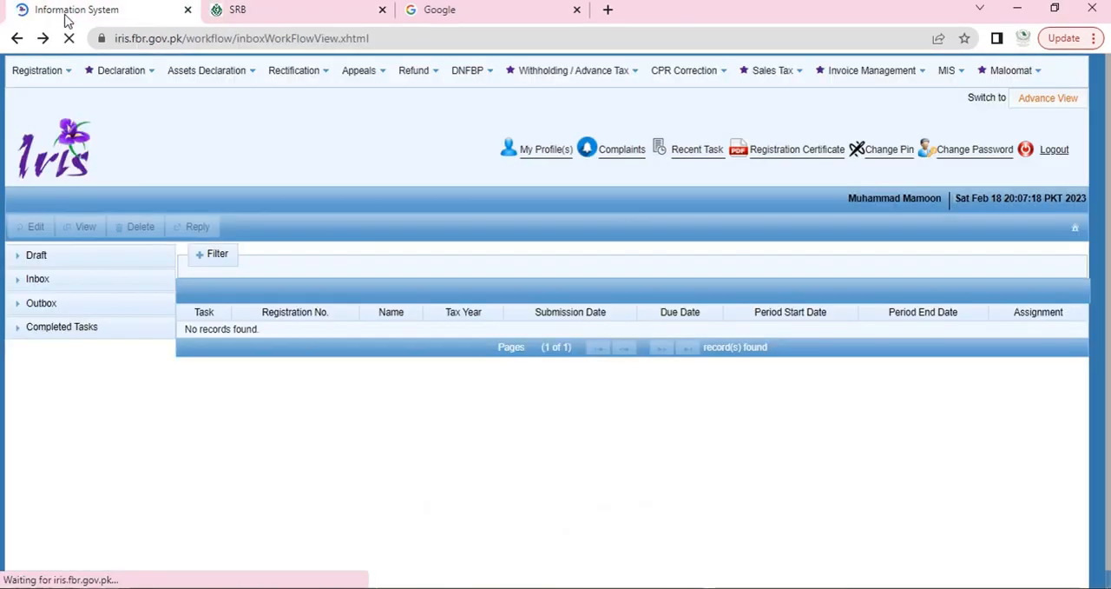
{"action": "left_click", "coordinate": [274, 13]}
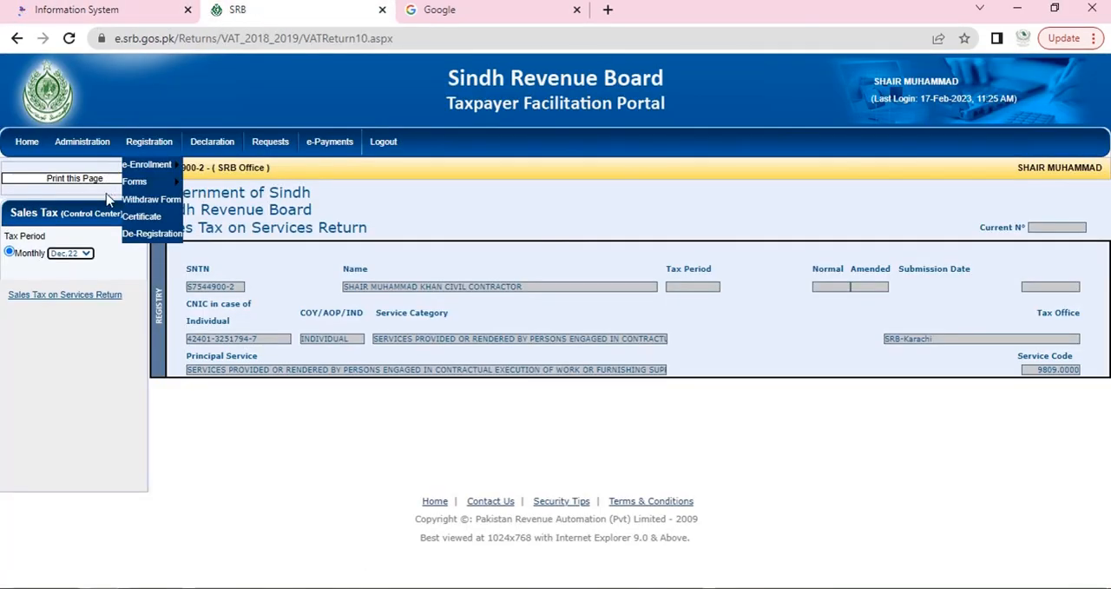
{"action": "left_click", "coordinate": [96, 297]}
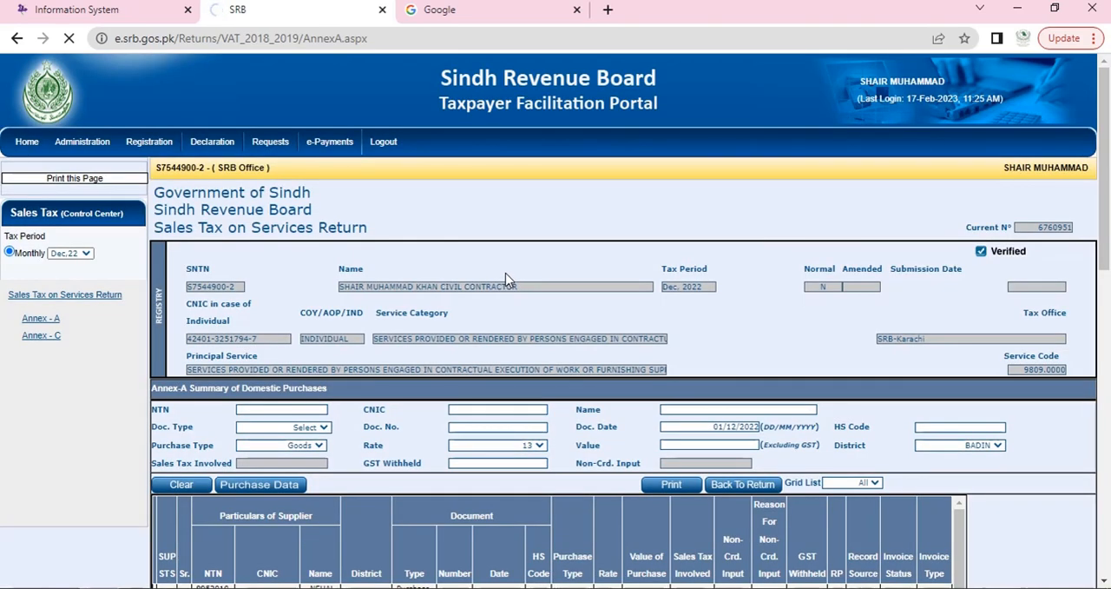
Step: Open the Purchase Data search from the return's Annex-A and search for purchase invoices with SRB as the source
{"action": "scroll", "coordinate": [507, 276], "scroll_direction": "down", "scroll_amount": 2}
{"action": "scroll", "coordinate": [505, 276], "scroll_direction": "down", "scroll_amount": 1}
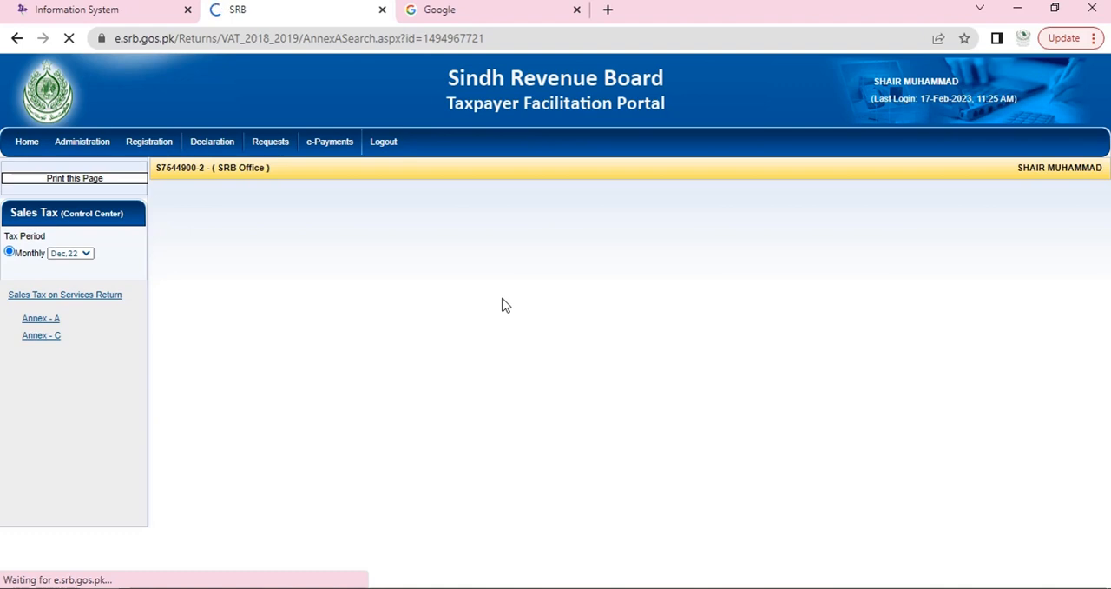
{"action": "scroll", "coordinate": [531, 319], "scroll_direction": "down", "scroll_amount": 1}
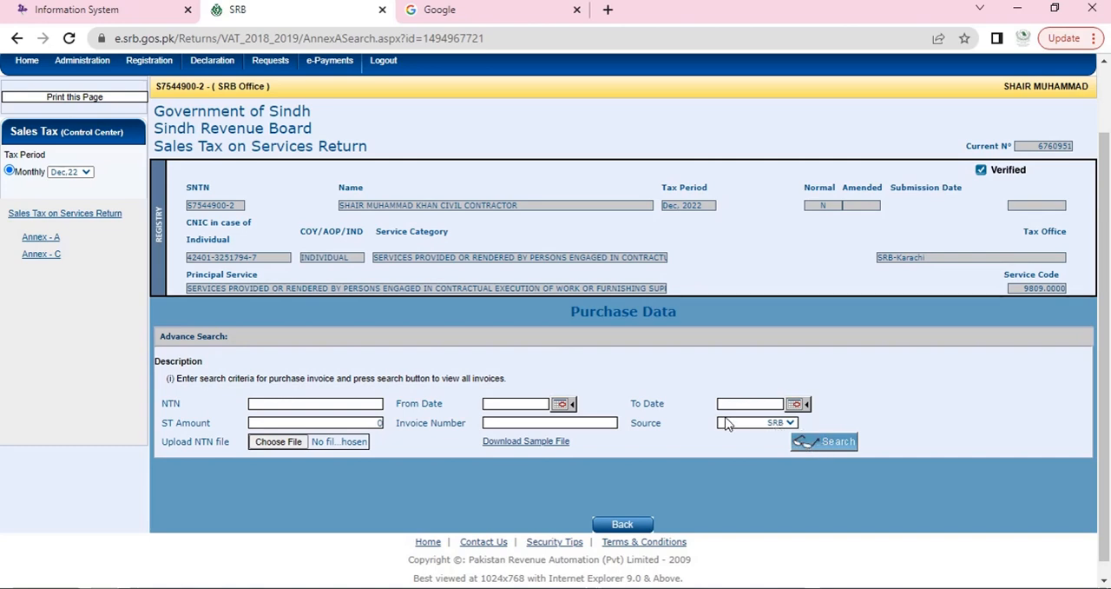
{"action": "scroll", "coordinate": [720, 422], "scroll_direction": "down", "scroll_amount": 1}
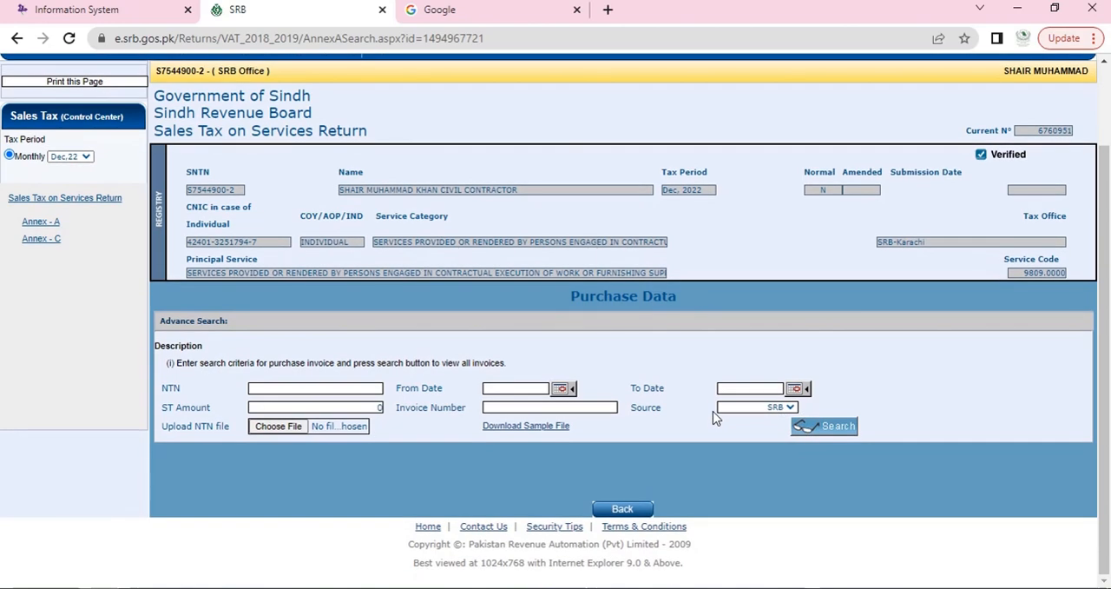
{"action": "left_click_drag", "start_coordinate": [650, 411], "coordinate": [686, 419]}
{"action": "left_click", "coordinate": [638, 412]}
{"action": "left_click", "coordinate": [773, 408]}
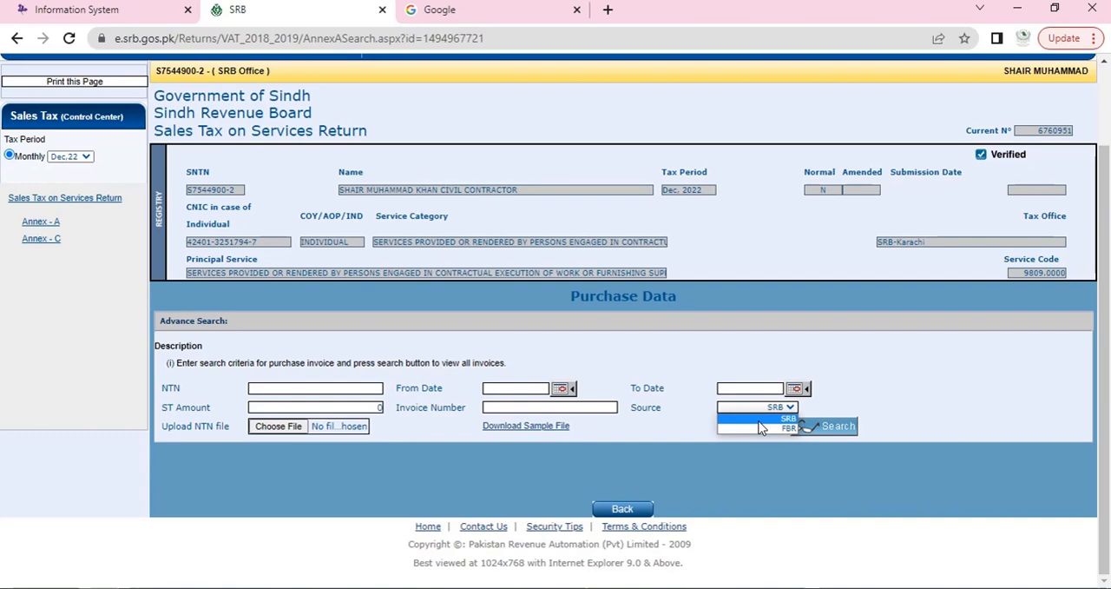
{"action": "left_click", "coordinate": [760, 421]}
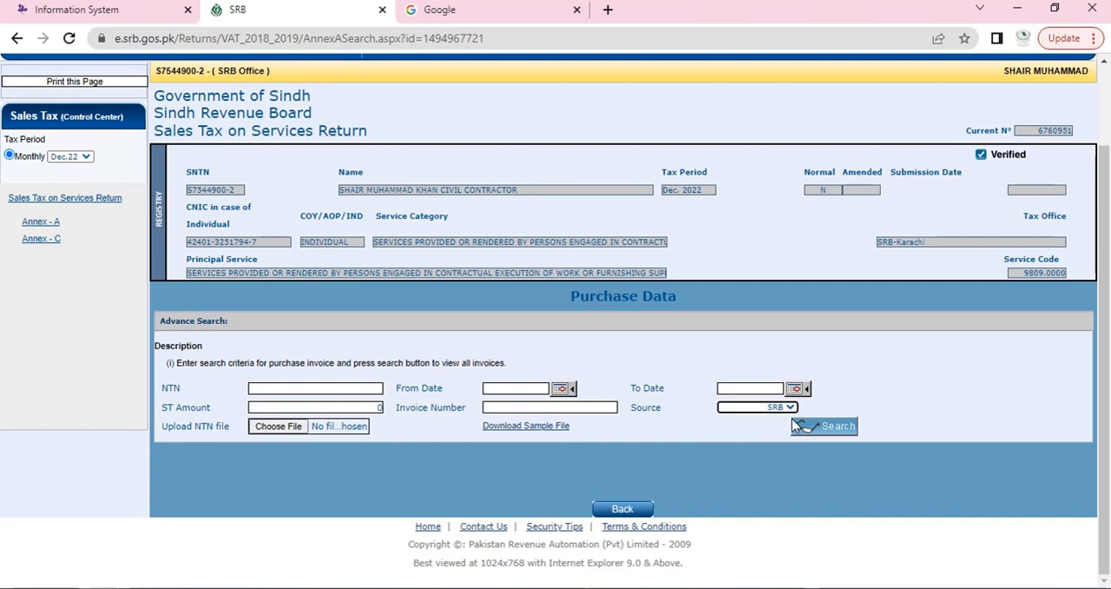
{"action": "left_click", "coordinate": [840, 428]}
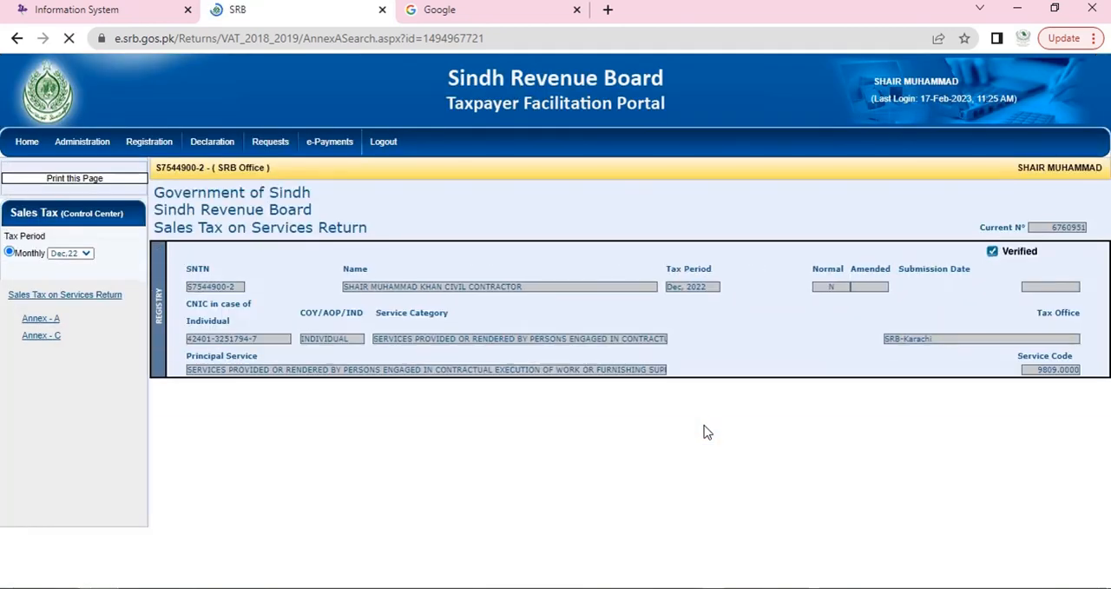
{"action": "scroll", "coordinate": [699, 428], "scroll_direction": "down", "scroll_amount": 3}
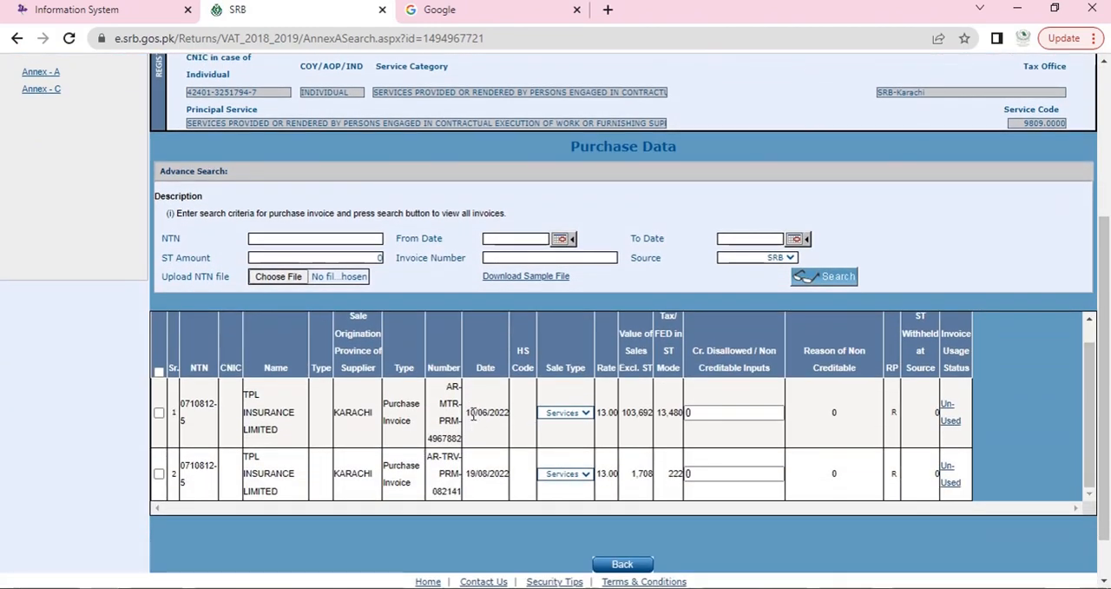
Step: Search the purchase data for invoices with FBR as the source
{"action": "left_click", "coordinate": [779, 261]}
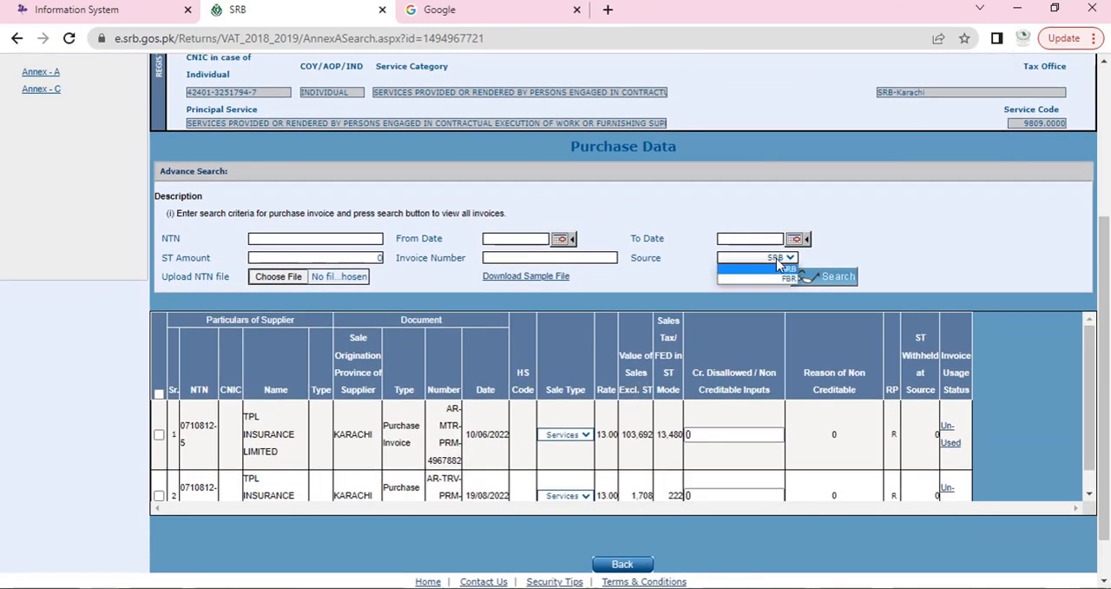
{"action": "left_click", "coordinate": [112, 13]}
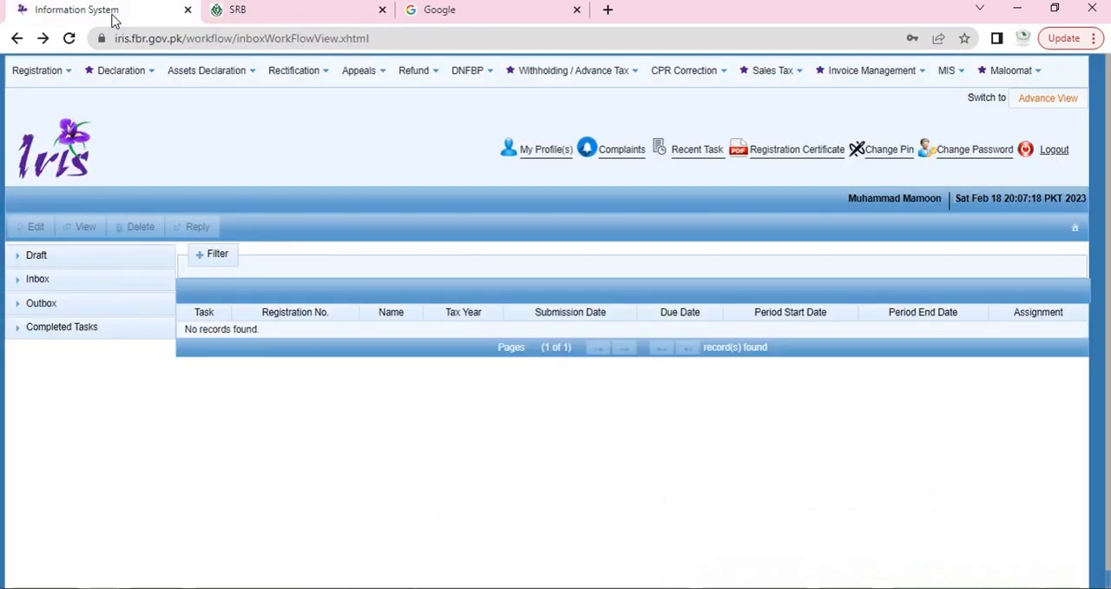
{"action": "left_click", "coordinate": [228, 14]}
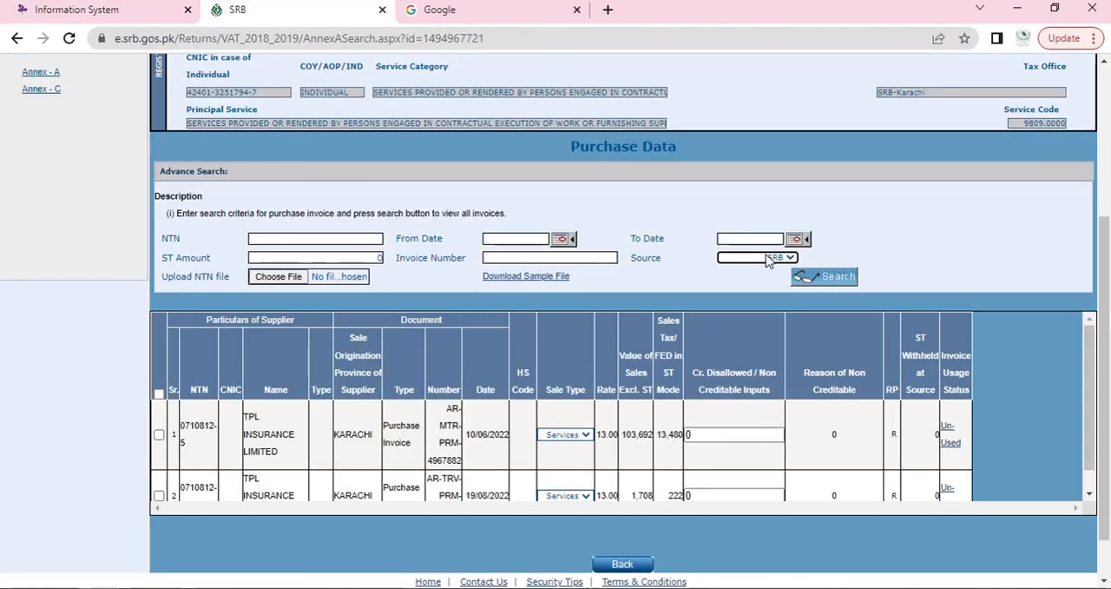
{"action": "left_click", "coordinate": [768, 260]}
{"action": "left_click", "coordinate": [766, 275]}
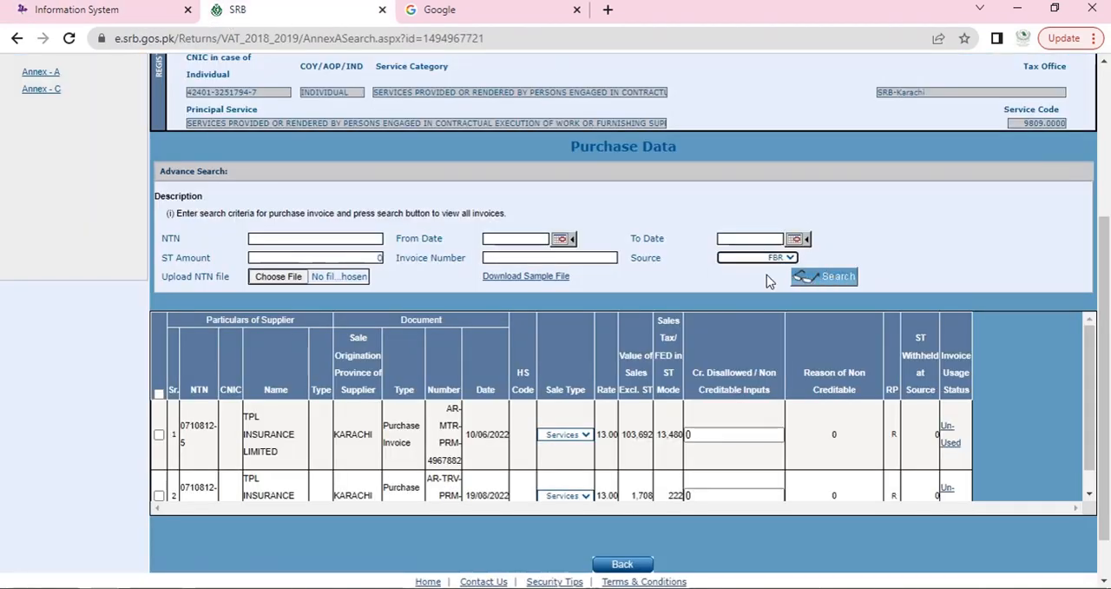
{"action": "left_click", "coordinate": [850, 279]}
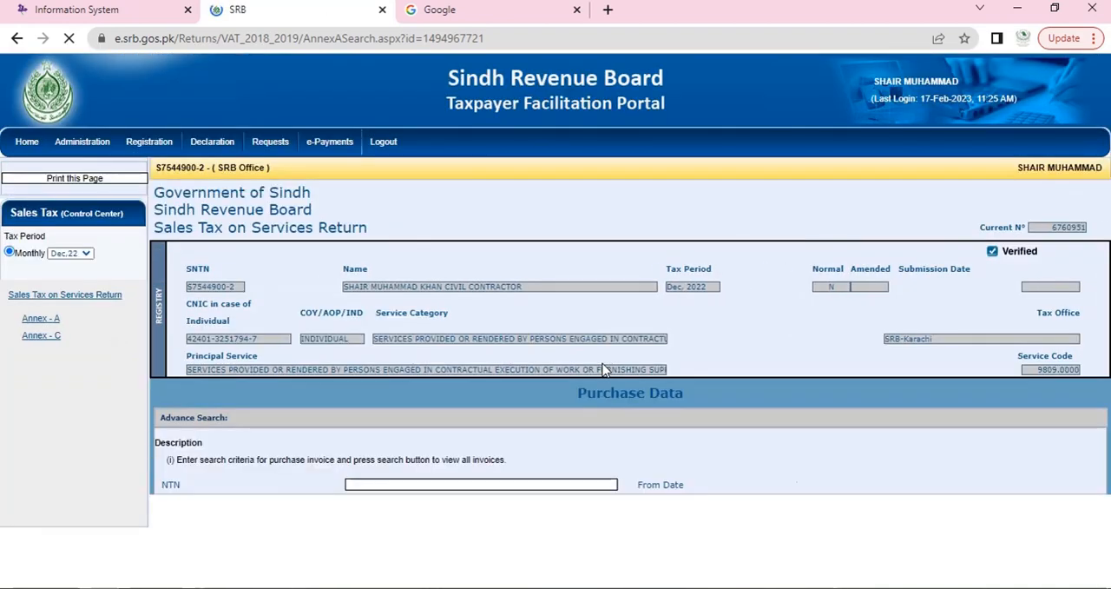
{"action": "scroll", "coordinate": [298, 415], "scroll_direction": "down", "scroll_amount": 2}
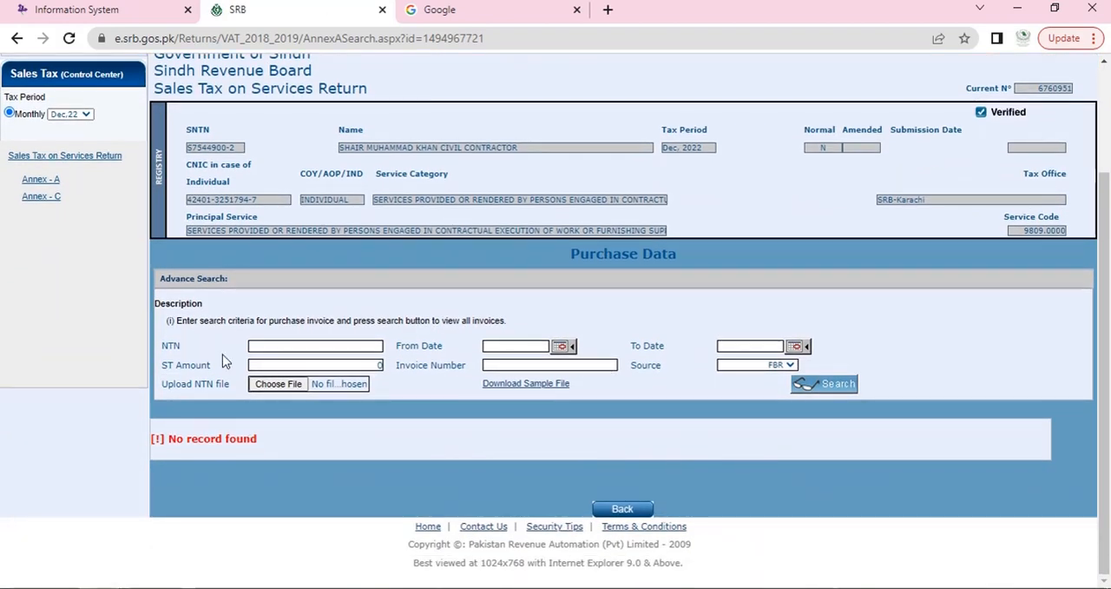
Step: Open Annex-A of the return and examine the first purchase invoice's type, amounts, non-creditable input and invoice status
{"action": "left_click", "coordinate": [51, 181]}
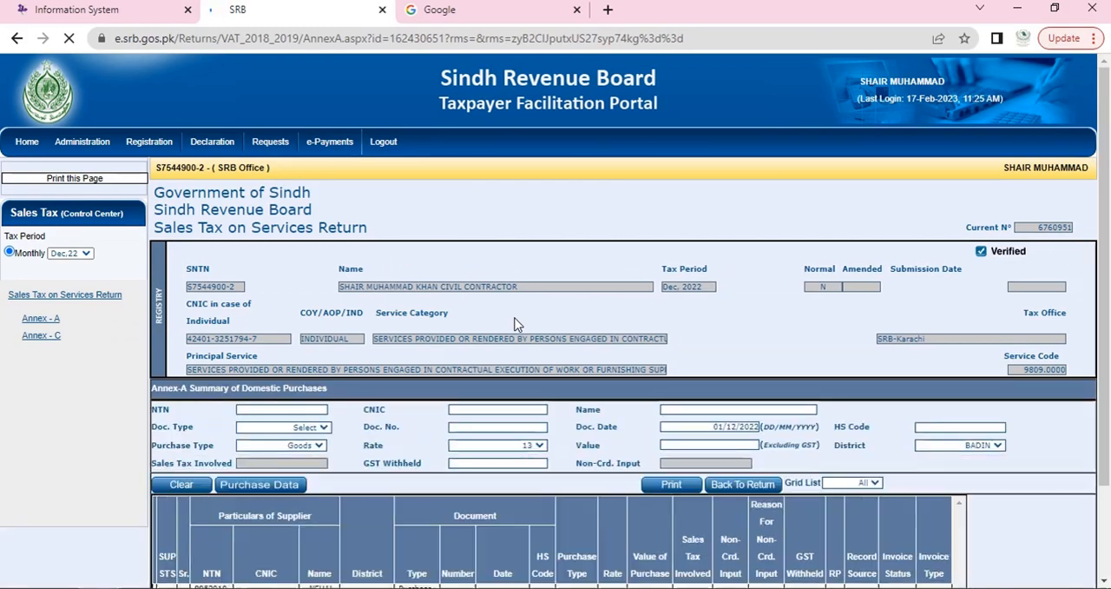
{"action": "scroll", "coordinate": [560, 521], "scroll_direction": "down", "scroll_amount": 2}
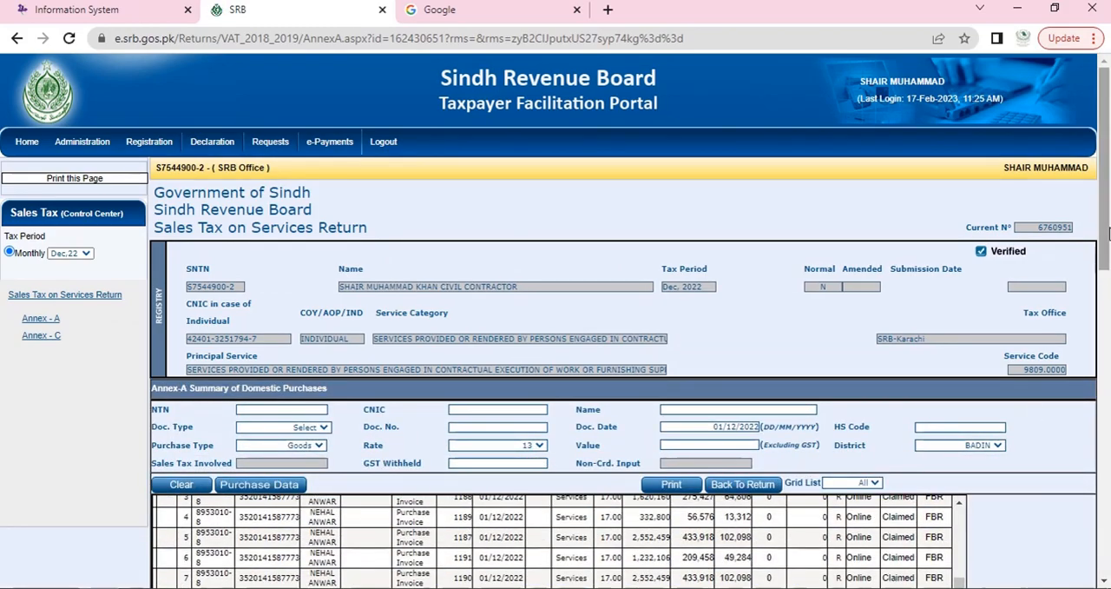
{"action": "scroll", "coordinate": [1108, 232], "scroll_direction": "down", "scroll_amount": 3}
{"action": "scroll", "coordinate": [560, 326], "scroll_direction": "up", "scroll_amount": 2}
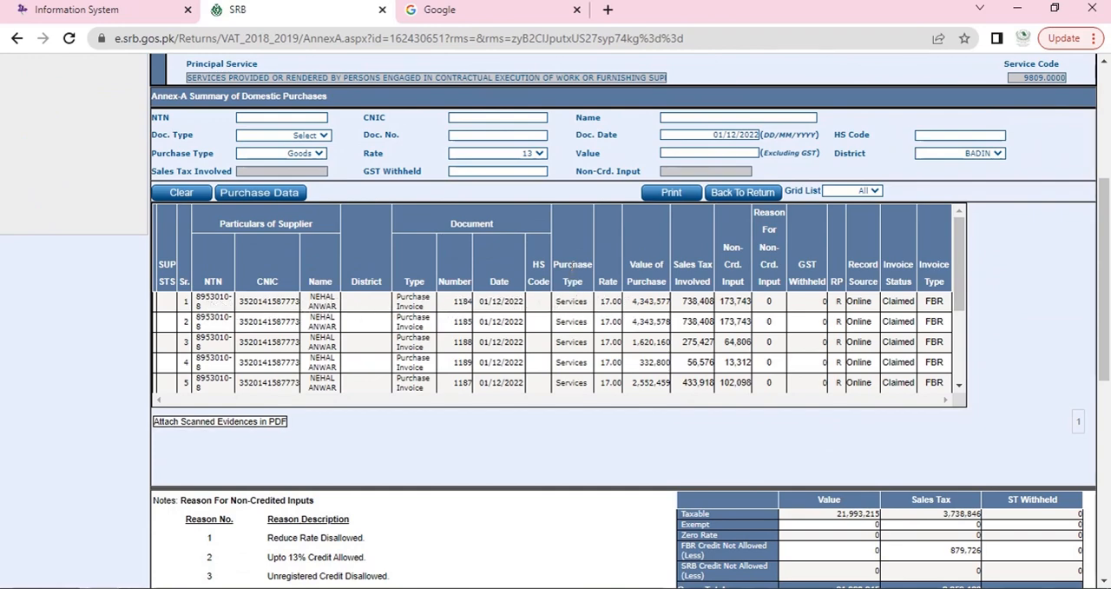
{"action": "left_click_drag", "start_coordinate": [561, 303], "coordinate": [823, 305]}
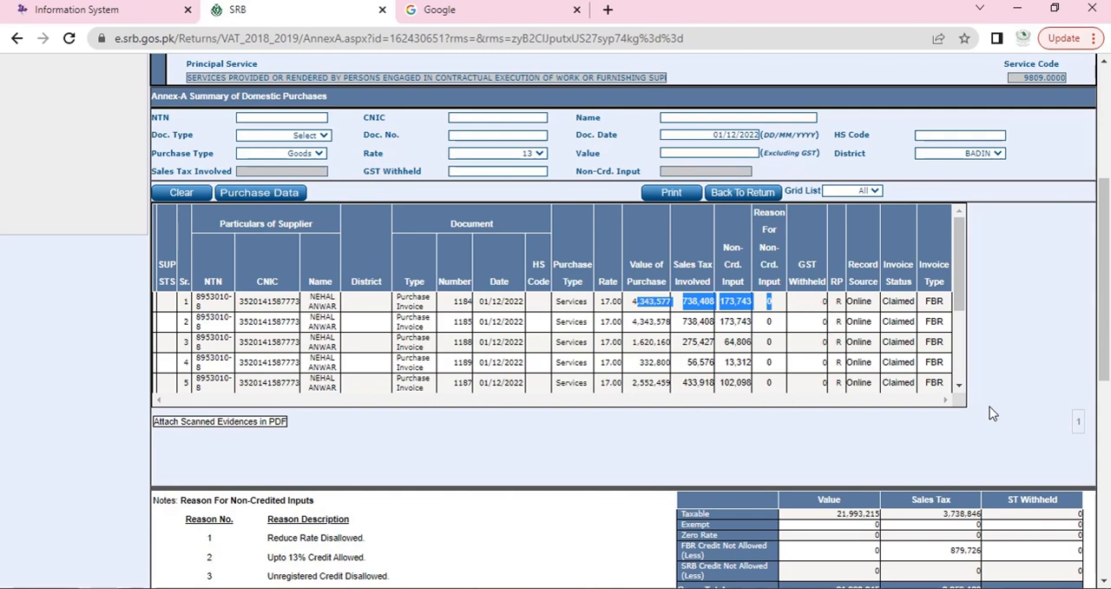
{"action": "left_click_drag", "start_coordinate": [936, 276], "coordinate": [938, 320]}
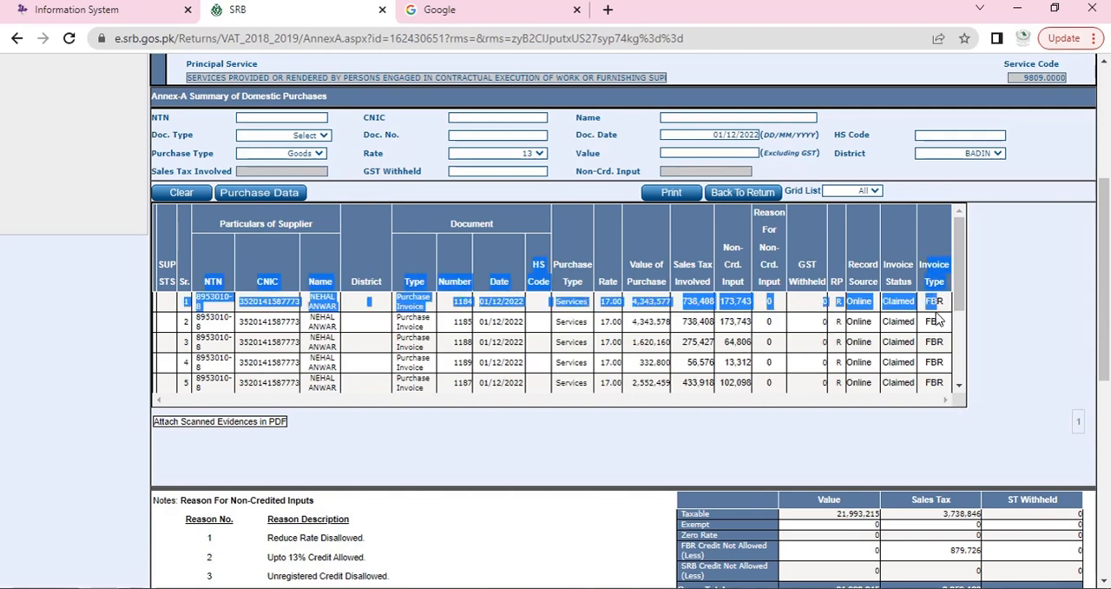
Step: Check the invoice type of the purchase invoices listed in Annex-A
{"action": "left_click", "coordinate": [941, 298]}
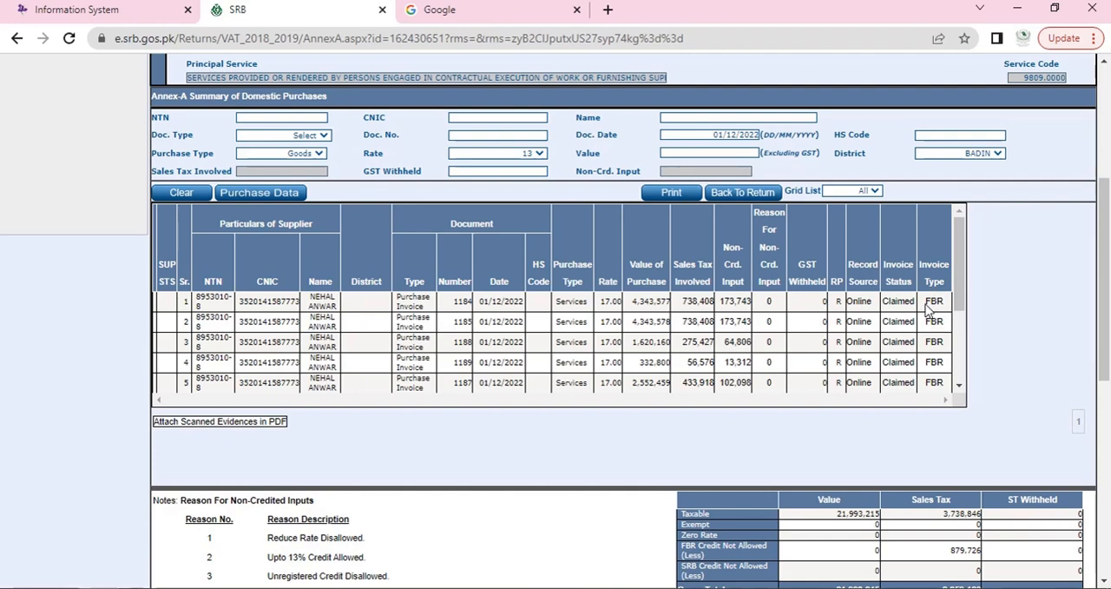
{"action": "scroll", "coordinate": [933, 313], "scroll_direction": "up", "scroll_amount": 2}
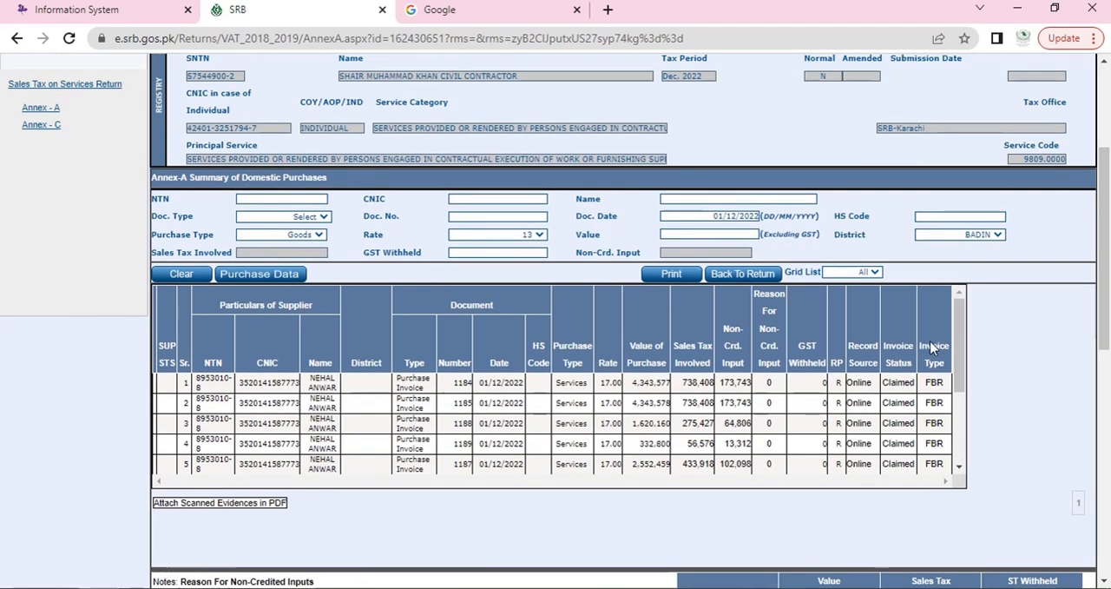
Step: Switch to FBR Iris, open the sales tax invoice management list and delete the services sale invoice dated 31-Jan-2023
{"action": "left_click", "coordinate": [147, 13]}
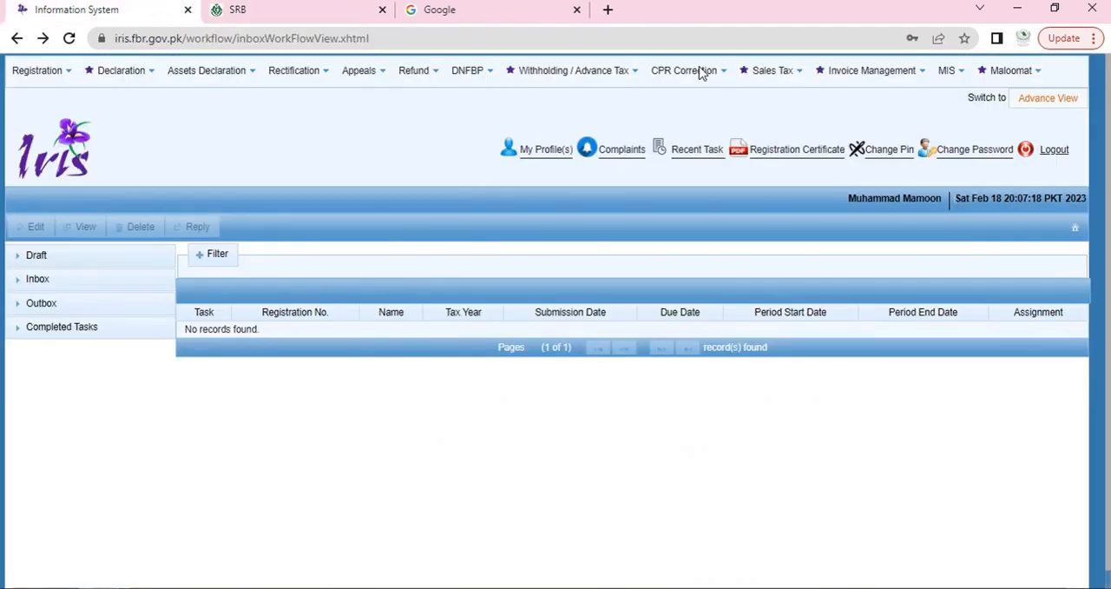
{"action": "mouse_move", "coordinate": [872, 72]}
{"action": "left_click", "coordinate": [863, 127]}
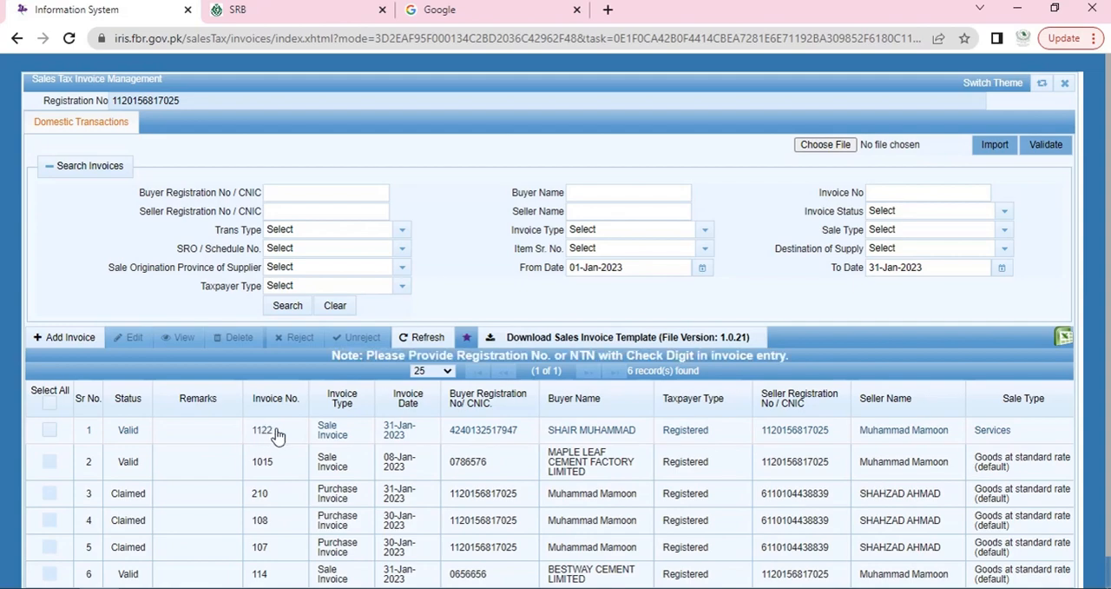
{"action": "left_click", "coordinate": [263, 431]}
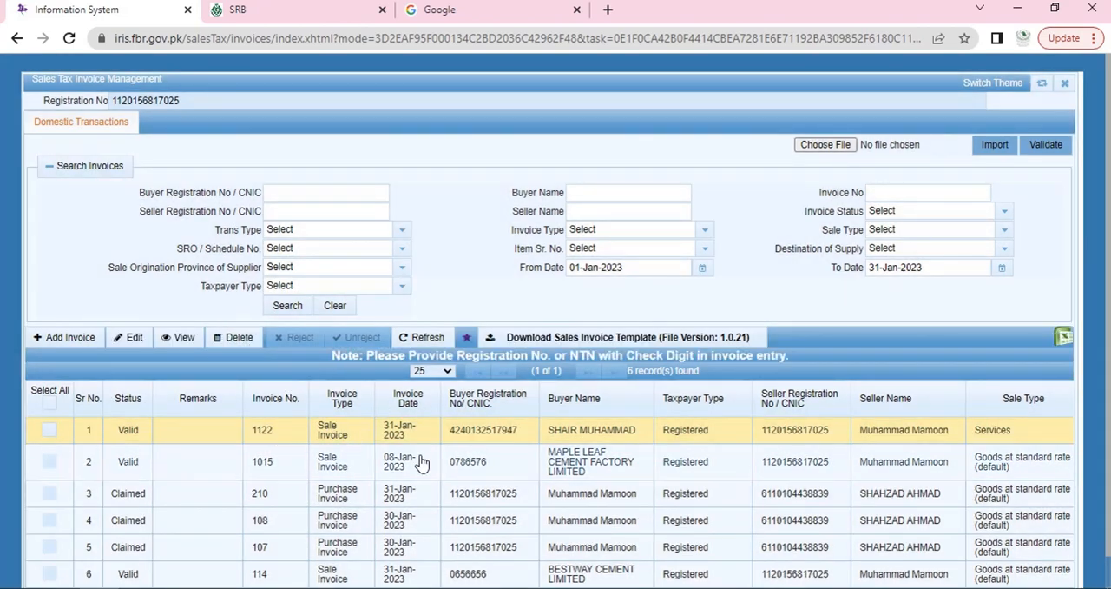
{"action": "left_click", "coordinate": [233, 337]}
{"action": "left_click", "coordinate": [469, 345]}
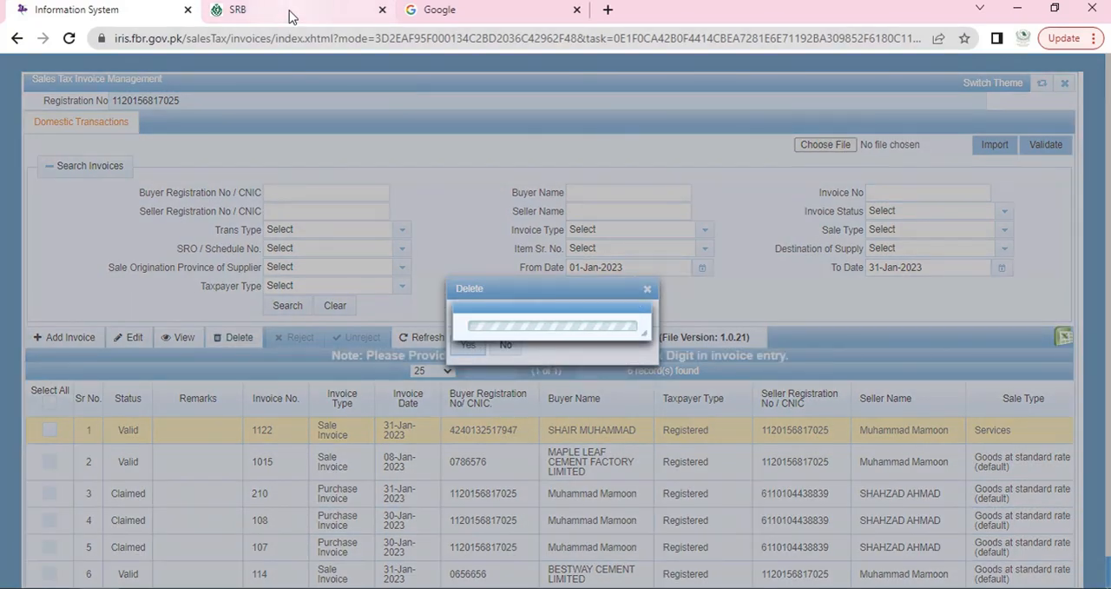
Step: Switch to the SRB portal to check the first Annex-A purchase's invoice type, and return to Iris to check the invoice list
{"action": "left_click", "coordinate": [290, 11]}
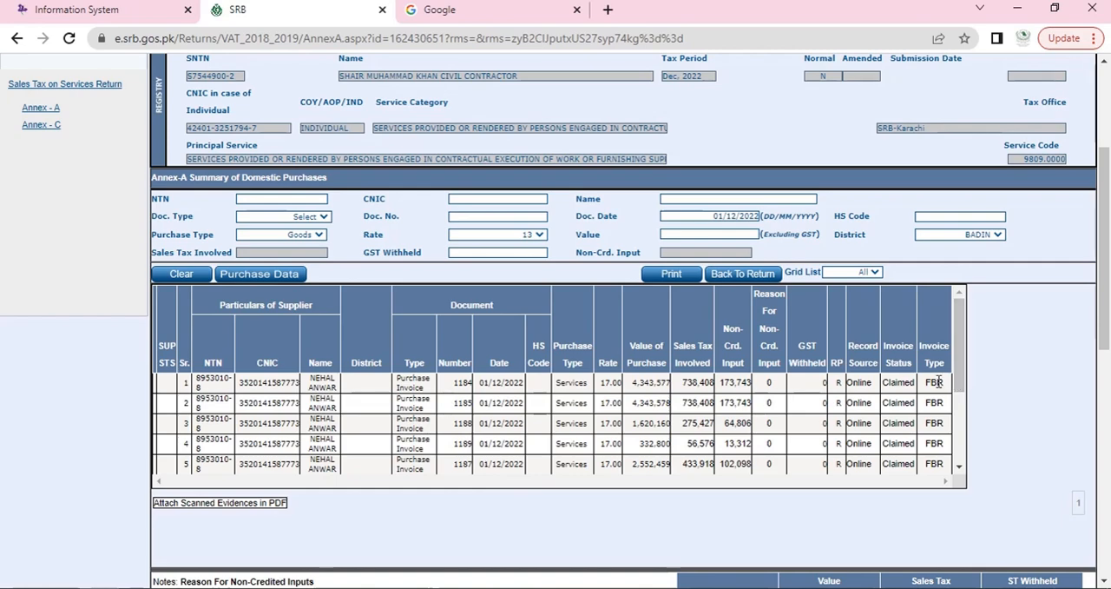
{"action": "left_click_drag", "start_coordinate": [938, 382], "coordinate": [925, 382]}
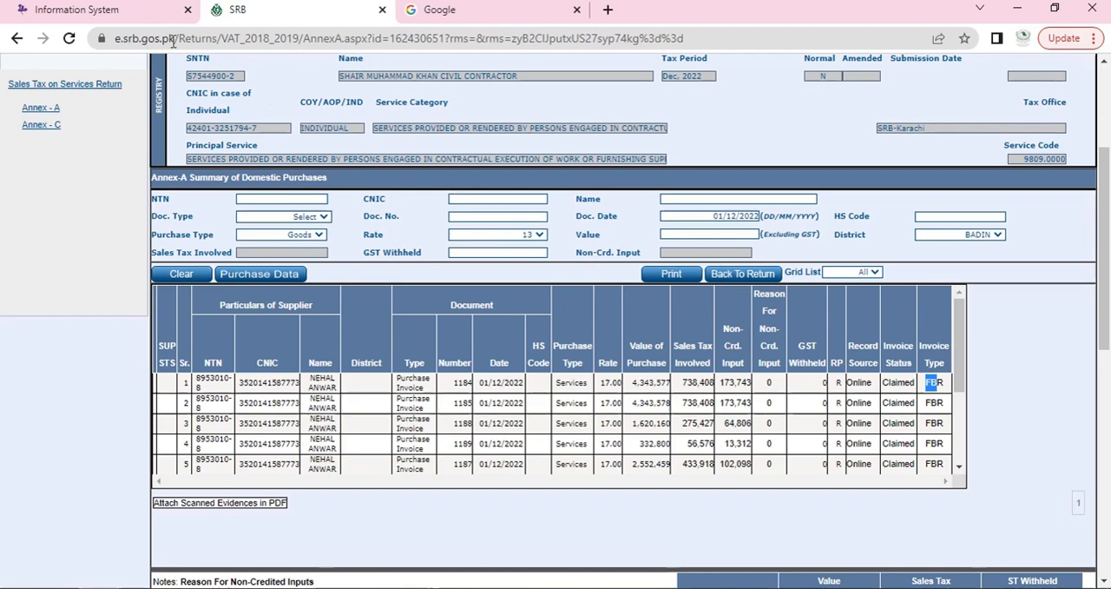
{"action": "left_click", "coordinate": [85, 12]}
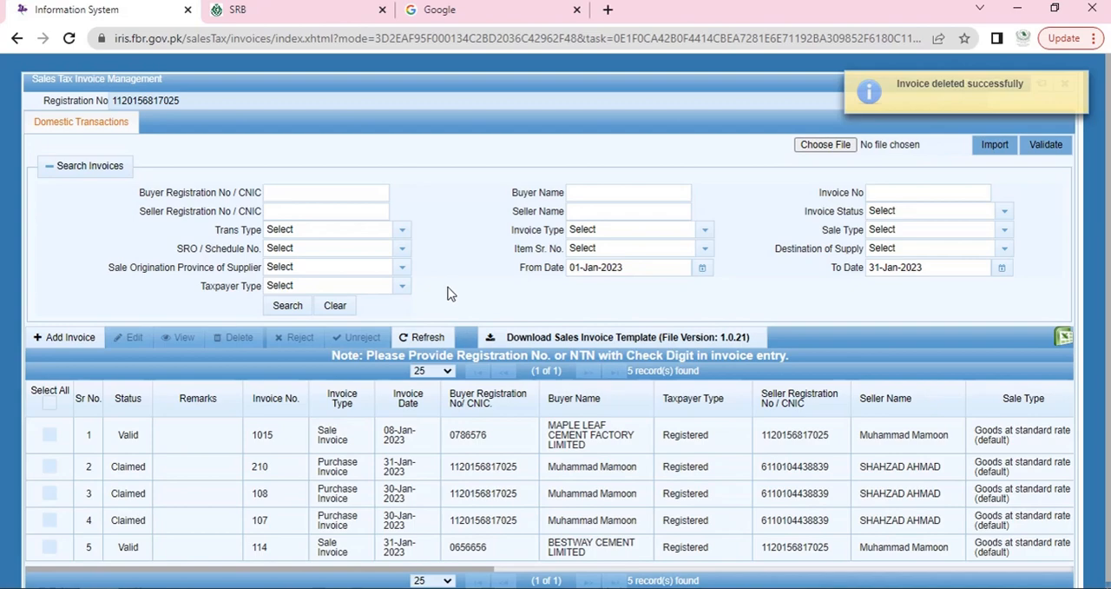
Step: Switch to the SRB portal, open the Purchase Data search from Annex-A and review the SRB and FBR source options
{"action": "left_click", "coordinate": [287, 20]}
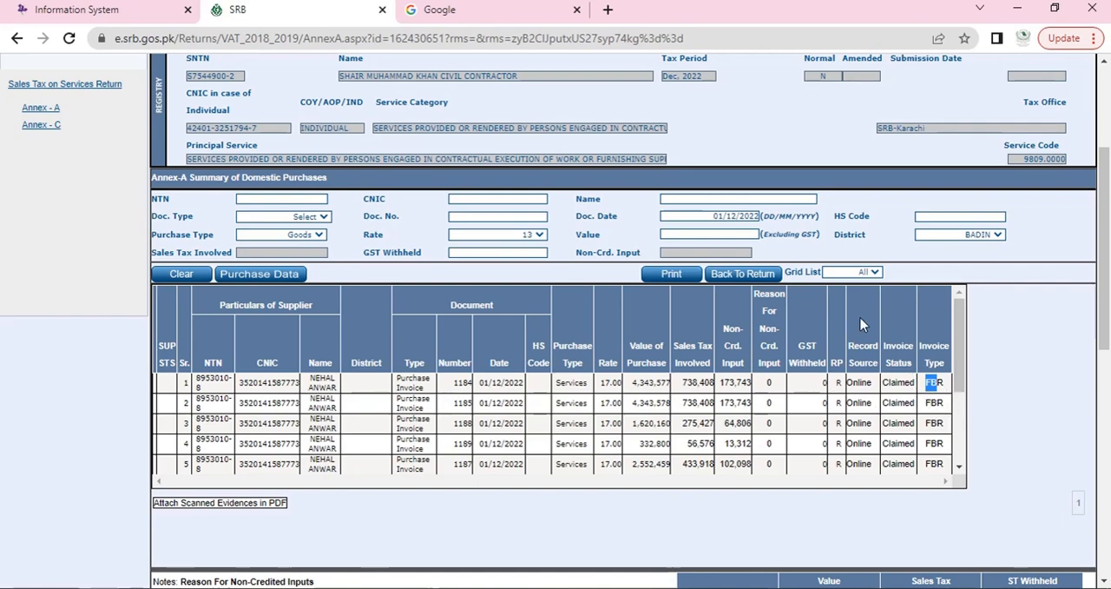
{"action": "scroll", "coordinate": [861, 318], "scroll_direction": "up", "scroll_amount": 2}
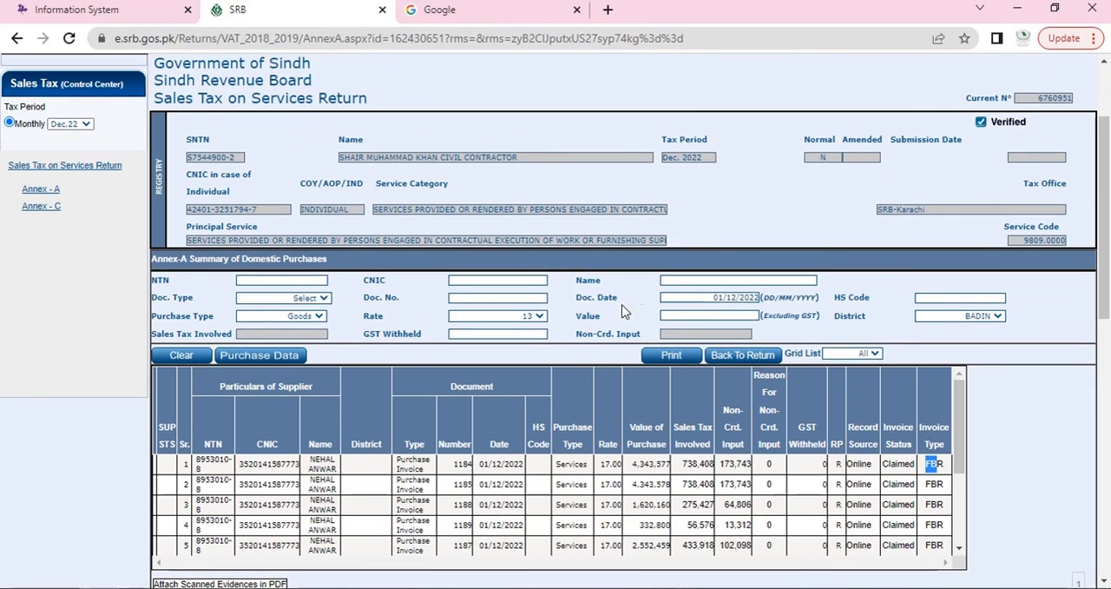
{"action": "left_click", "coordinate": [288, 353]}
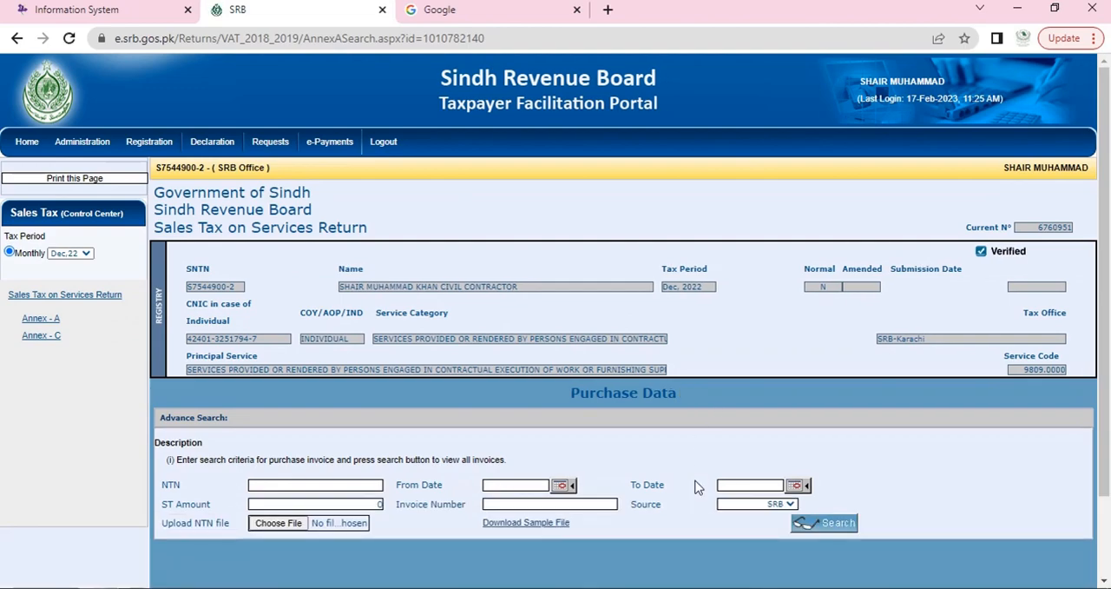
{"action": "scroll", "coordinate": [695, 486], "scroll_direction": "down", "scroll_amount": 1}
{"action": "left_click", "coordinate": [764, 422]}
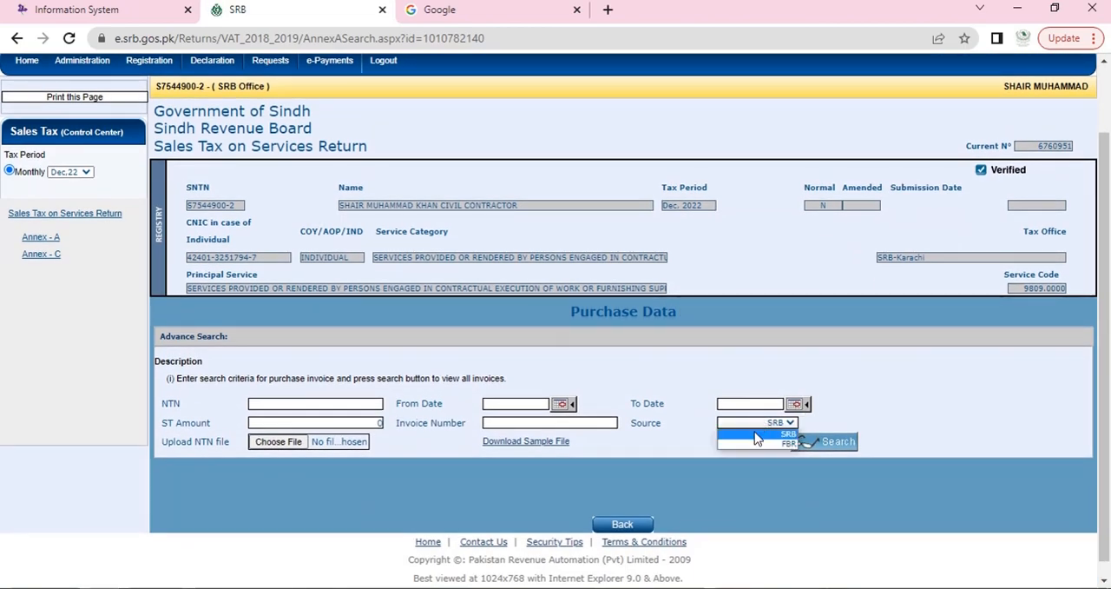
{"action": "left_click", "coordinate": [755, 433]}
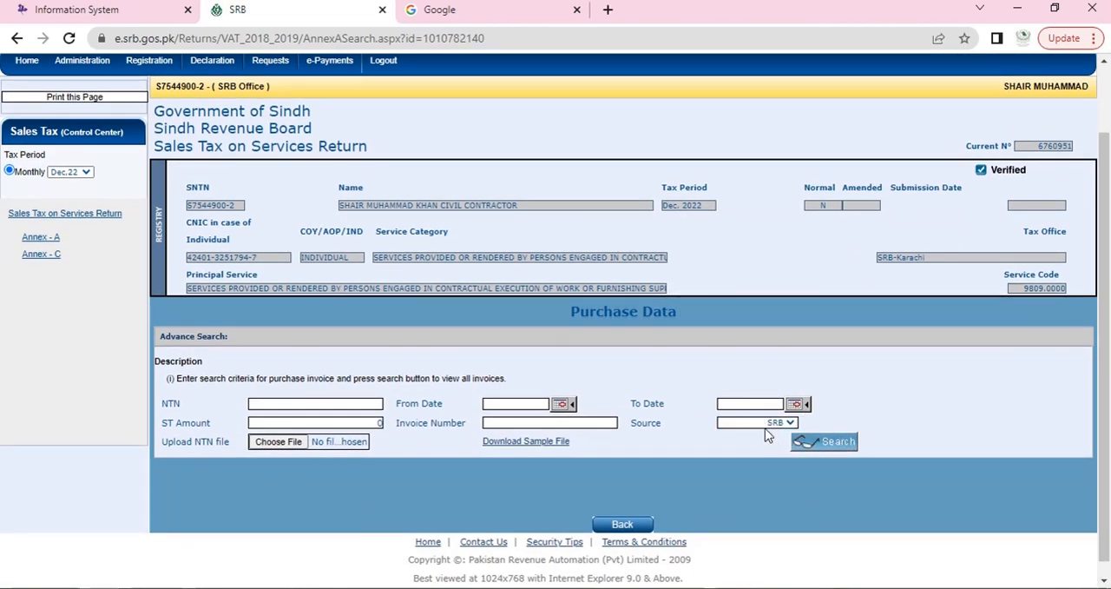
{"action": "left_click", "coordinate": [766, 425]}
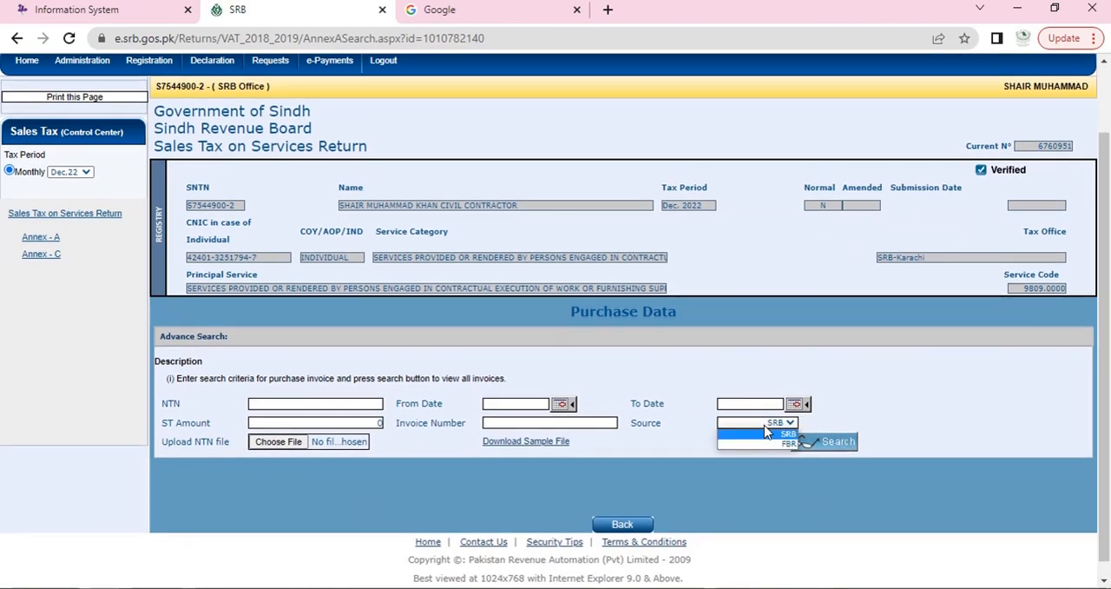
{"action": "left_click", "coordinate": [932, 382]}
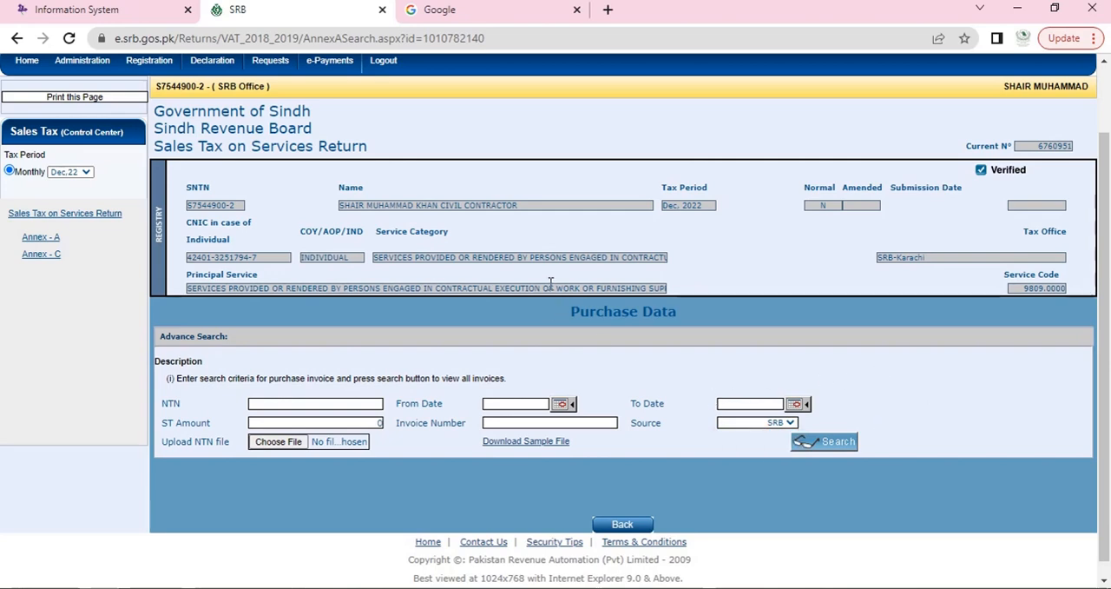